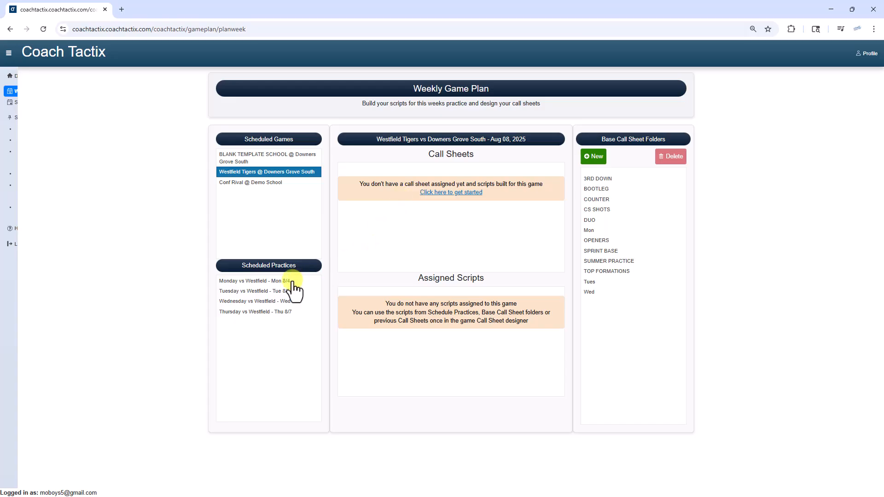
Step: Open the script builder for the scheduled Monday vs Westfield practice on 8/4
click(257, 282)
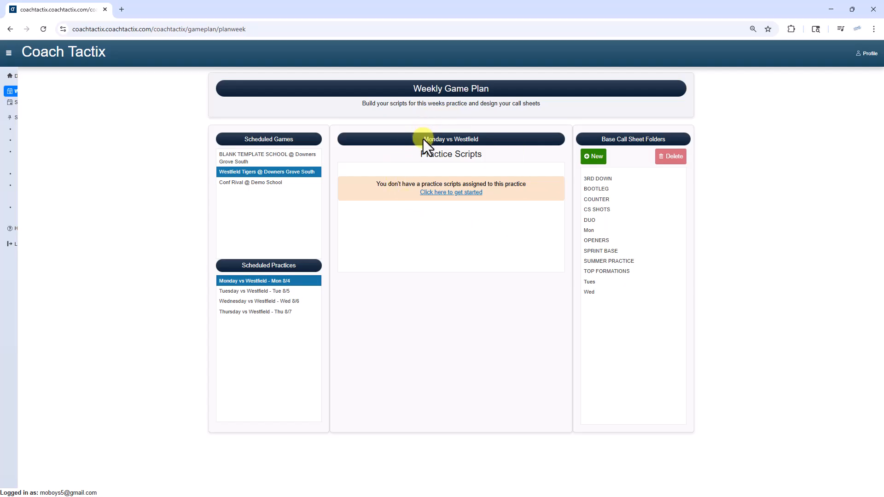
click(441, 193)
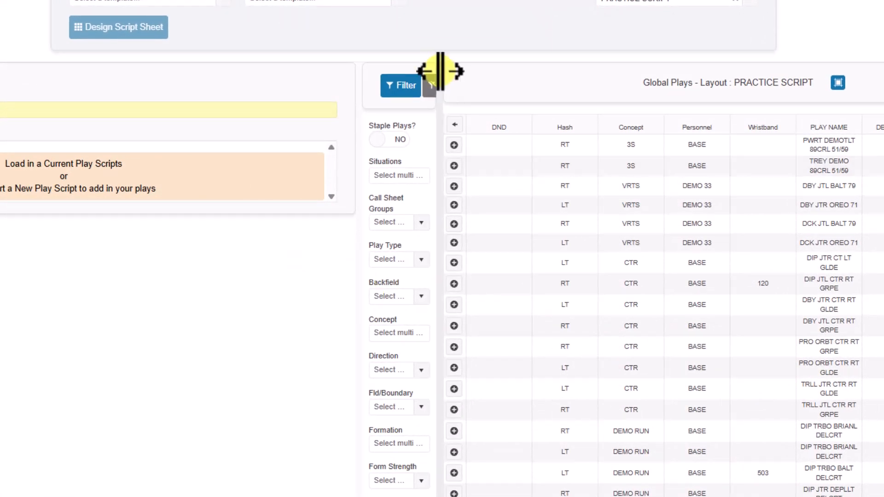
Step: Widen the filter pane so its field names are readable and auto-fit the Global Plays columns to their contents
drag(440, 85, 493, 90)
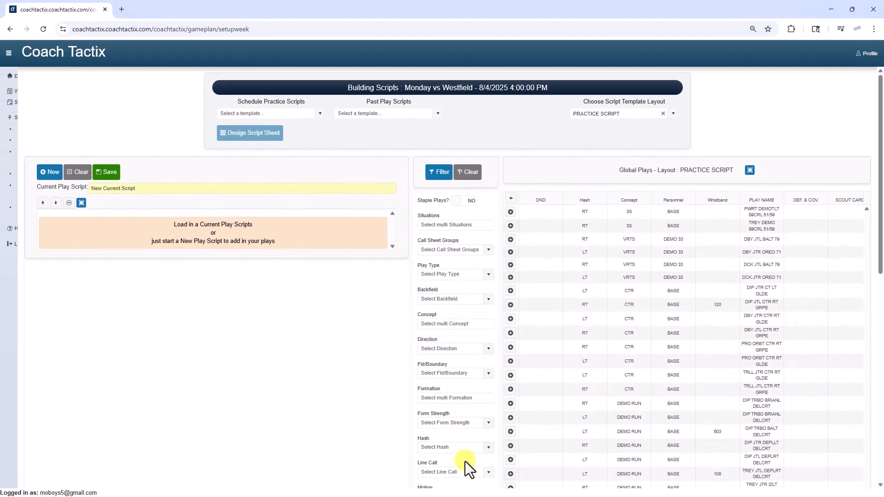
scroll(382, 307, down, 2)
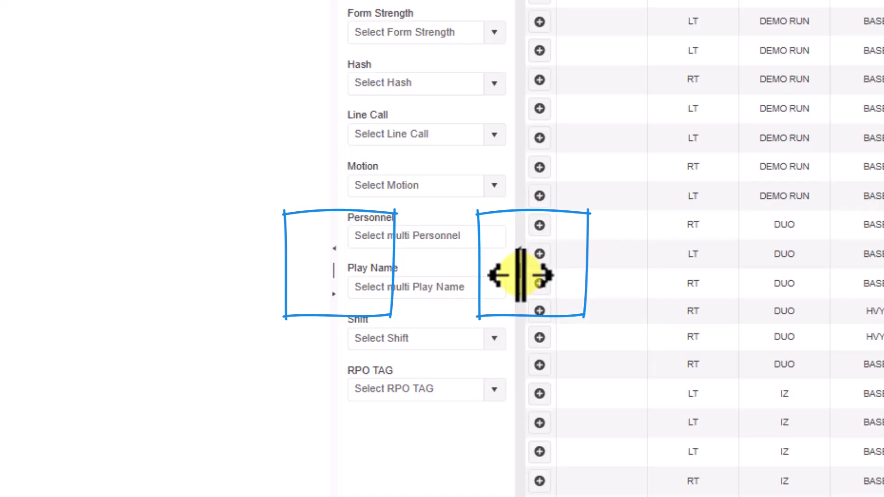
mouse_move(519, 277)
mouse_down()
mouse_move(618, 276)
mouse_move(533, 274)
mouse_up()
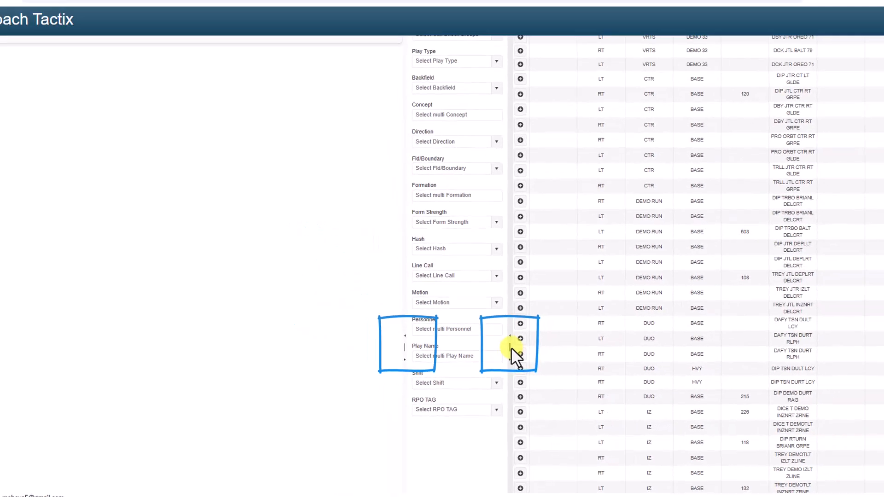
scroll(441, 369, up, 1)
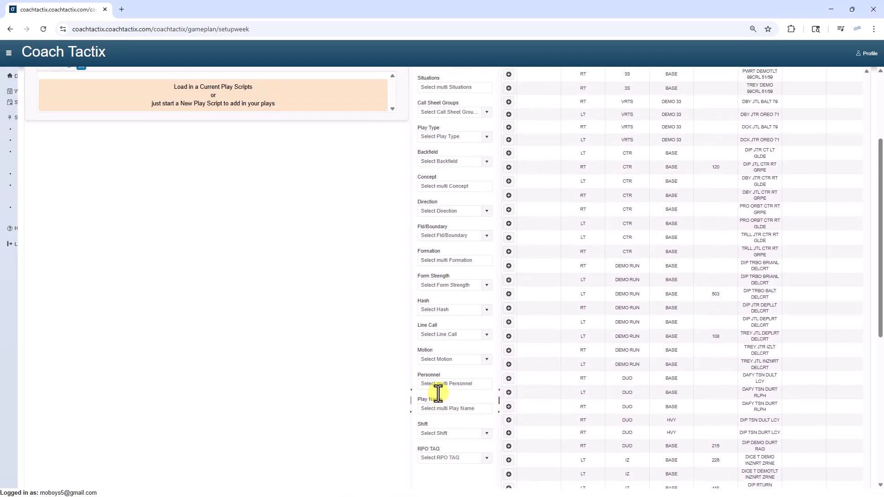
scroll(441, 323, up, 2)
scroll(444, 197, down, 4)
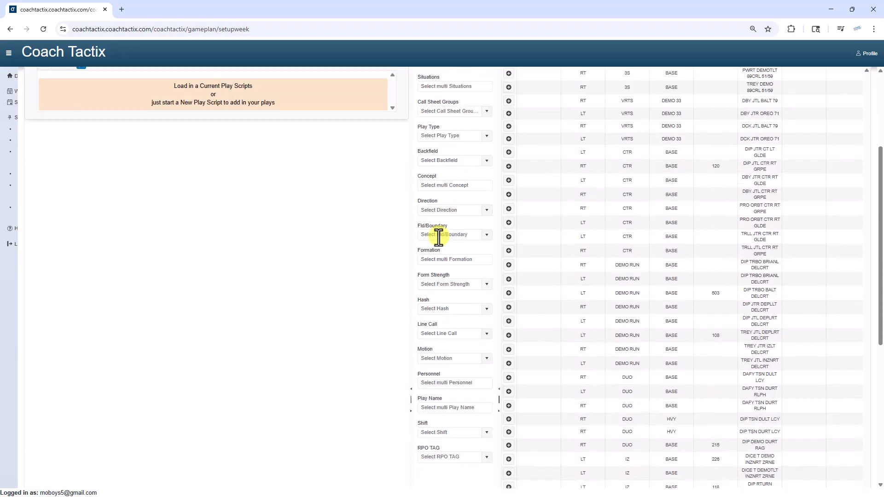
scroll(434, 381, up, 5)
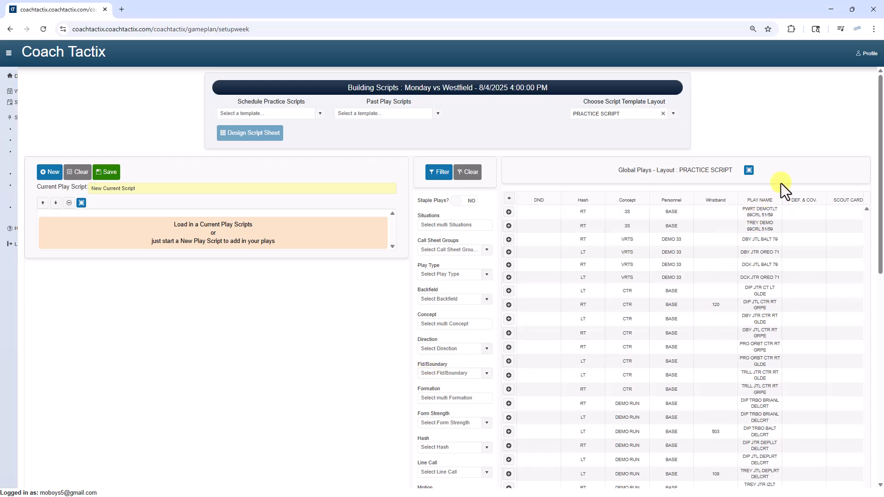
click(747, 171)
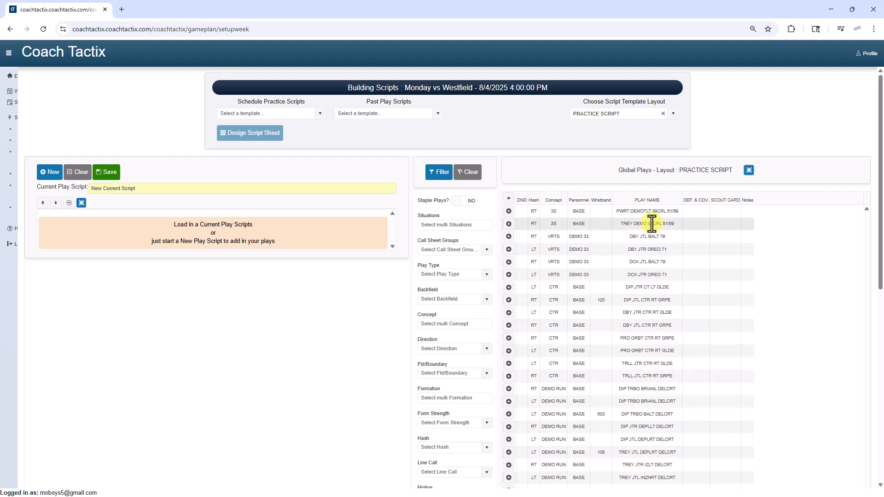
Step: Review the available script template layouts without changing the selected PRACTICE SCRIPT layout
click(673, 115)
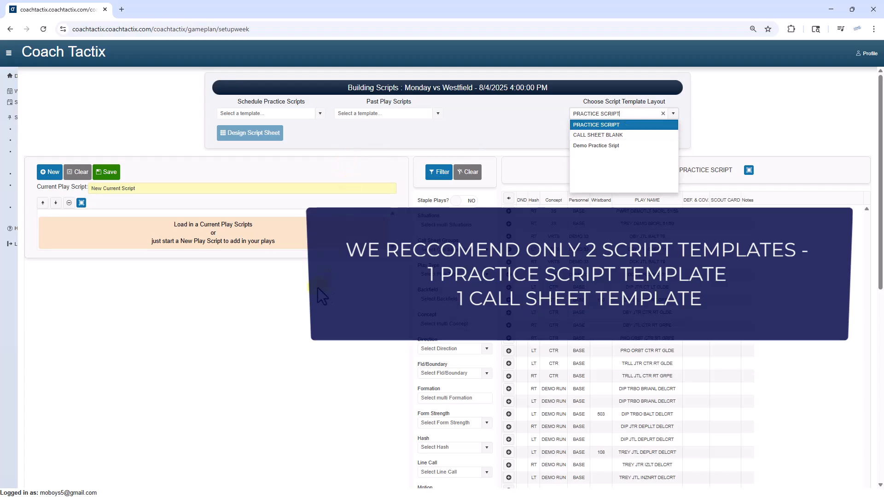
click(260, 315)
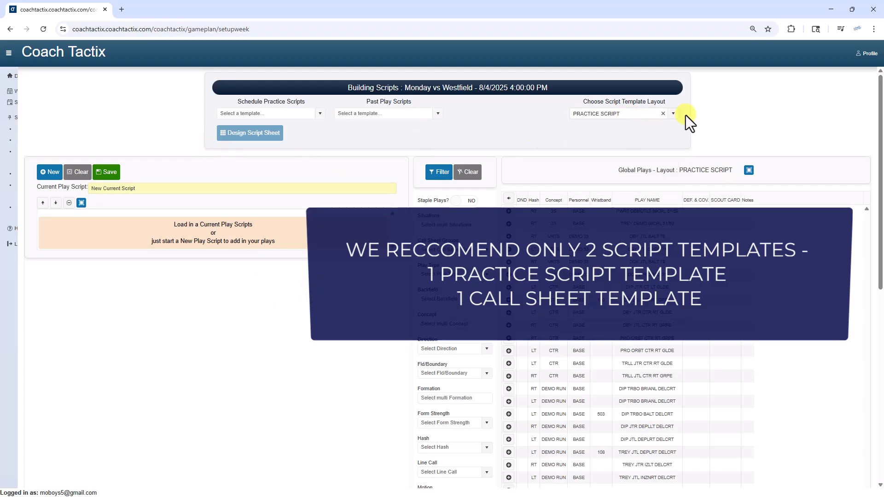
Step: Name the current play script "Inside Run vs Westfiled 8/4" and save it
drag(146, 189, 0, 202)
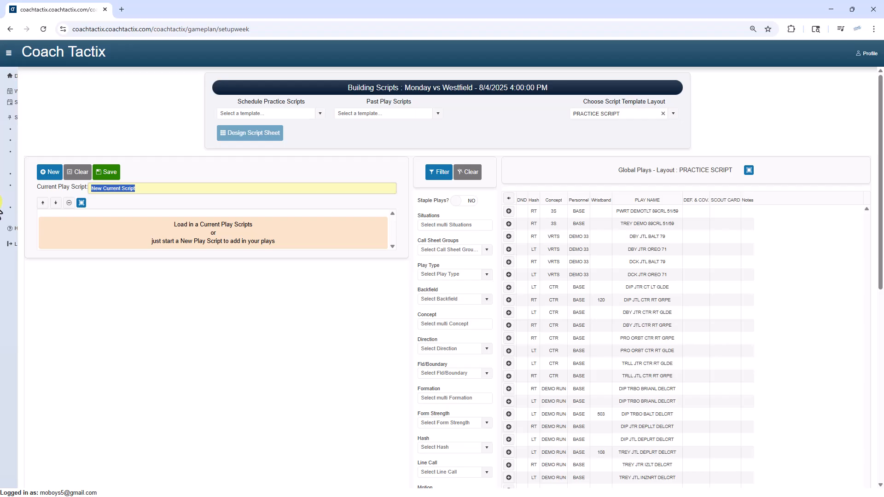
text(in)
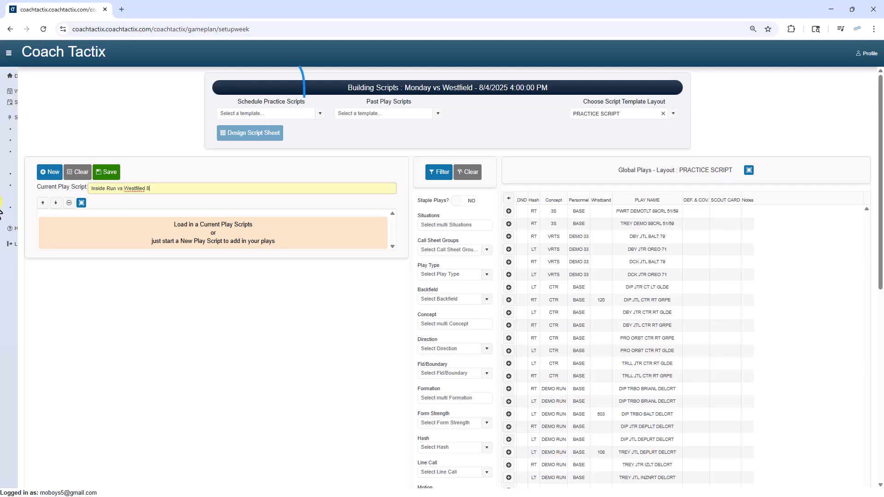
text(/4)
click(101, 174)
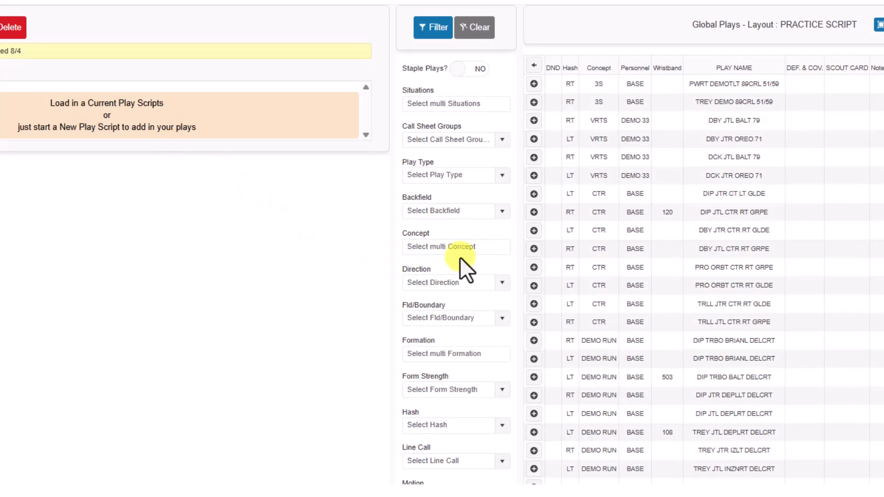
Step: Filter the global plays by play type Run and the concepts POWER and POWER A
click(503, 177)
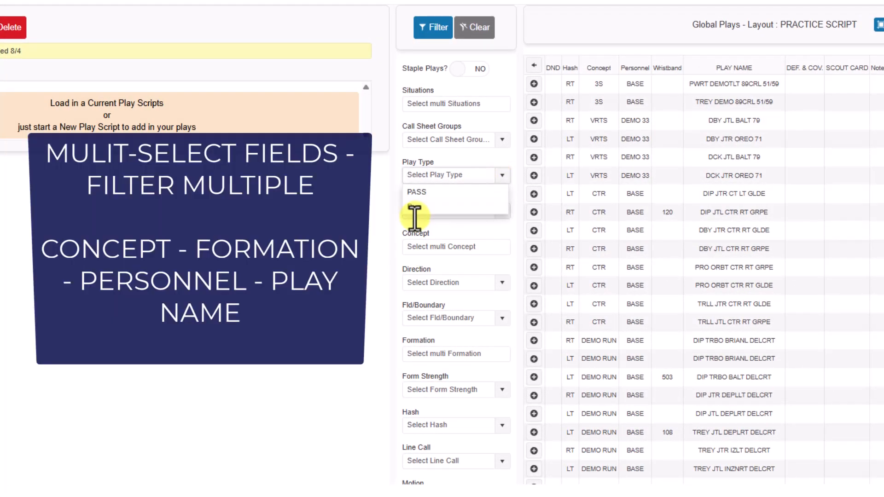
click(415, 208)
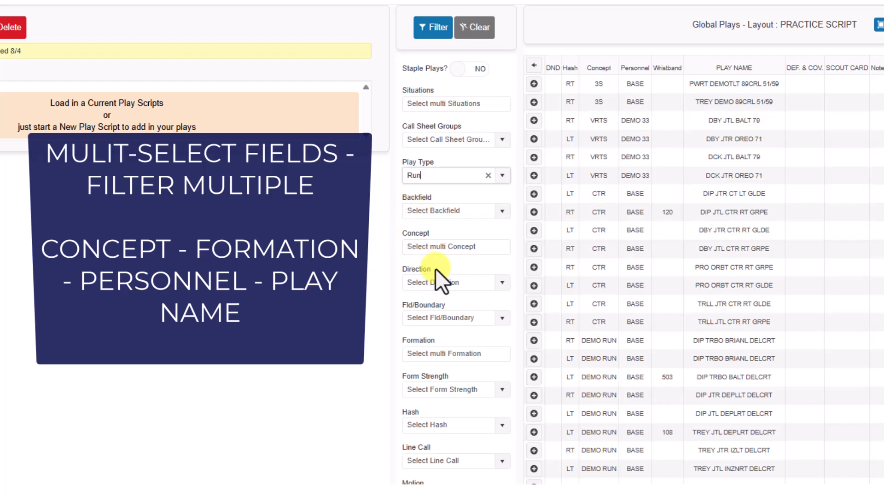
click(496, 247)
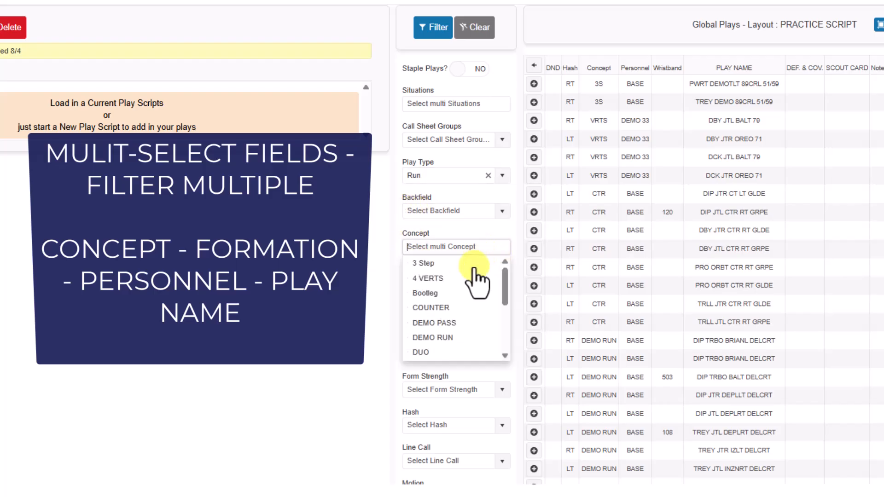
scroll(445, 328, down, 2)
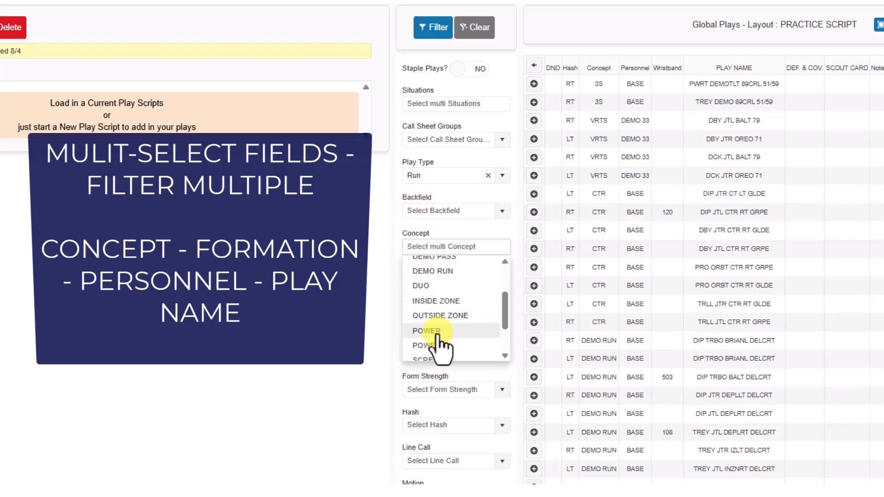
click(432, 330)
click(435, 346)
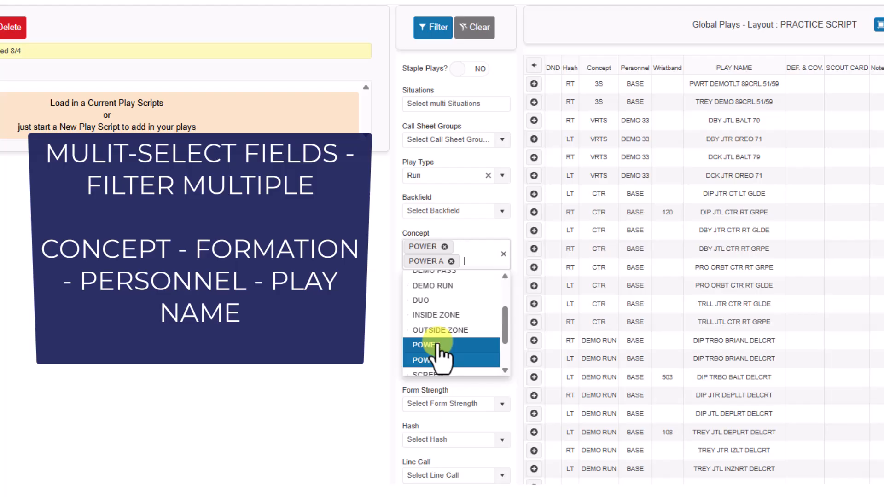
click(436, 37)
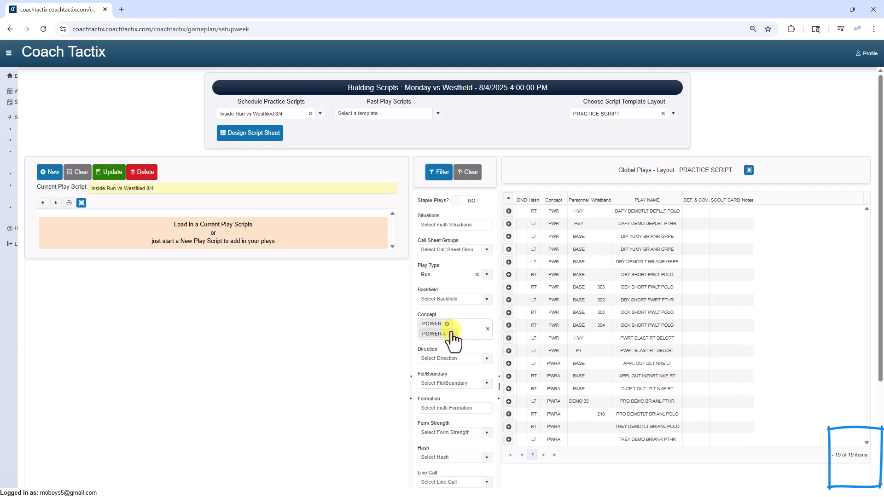
Step: Clear all play filters and check the item count at the end of the full global play list
click(466, 174)
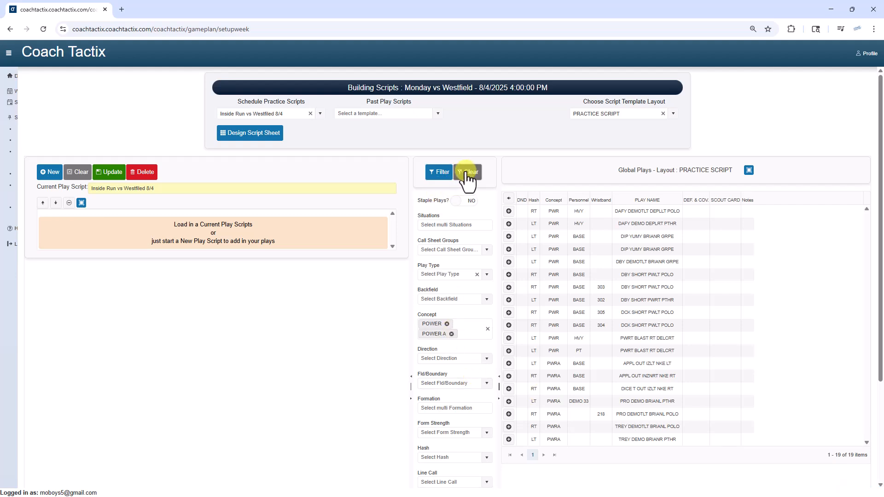
scroll(863, 388, down, 8)
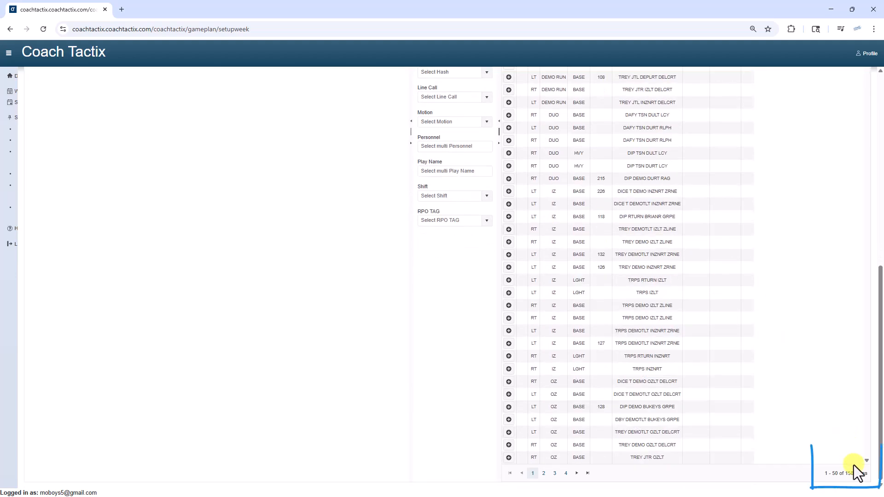
scroll(796, 444, up, 5)
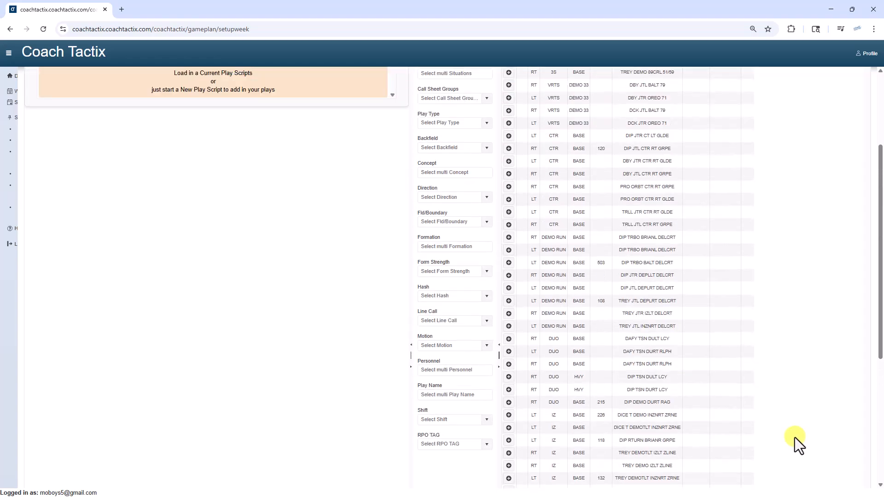
scroll(794, 437, up, 3)
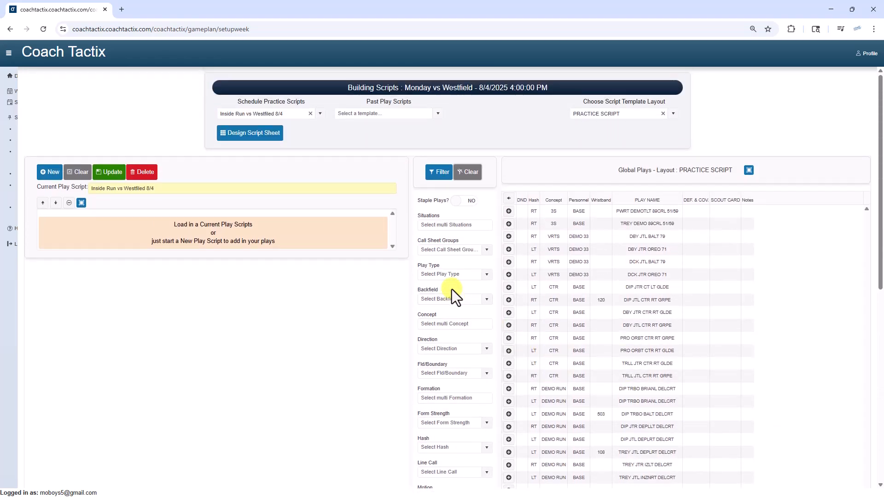
Step: Filter the global plays by the concepts POWER and POWER A only, and sort them by hash in ascending order
click(453, 322)
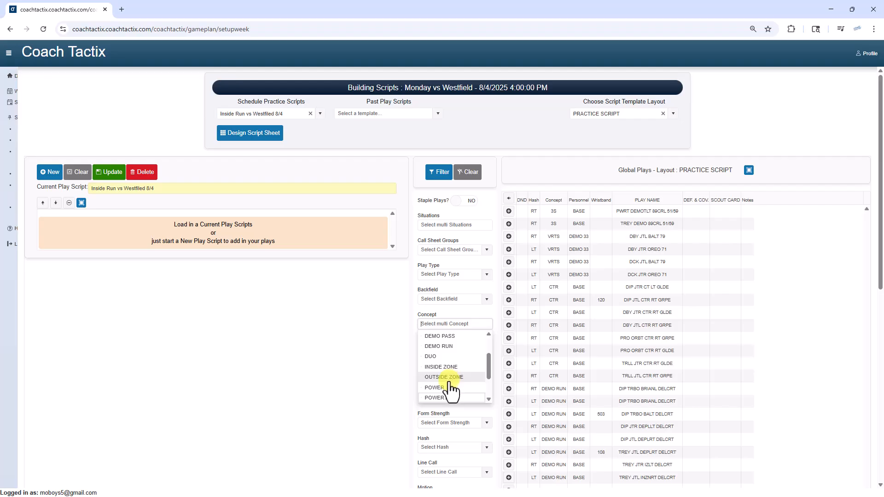
click(434, 387)
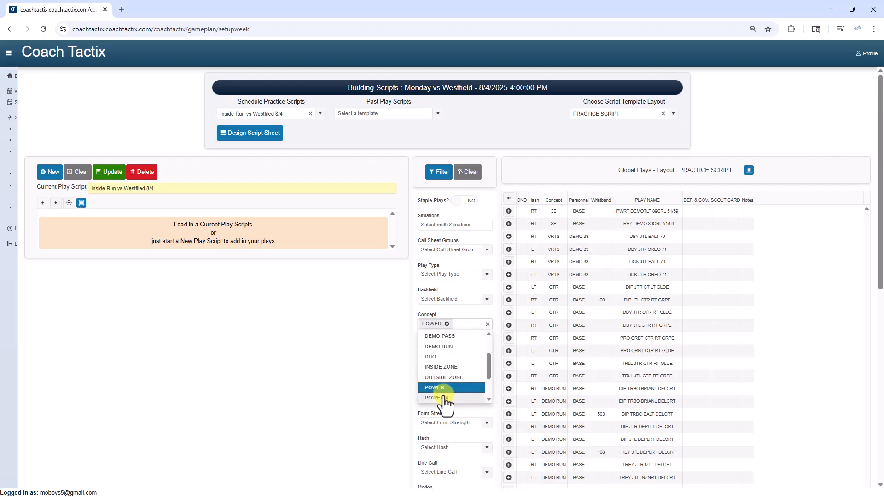
click(437, 398)
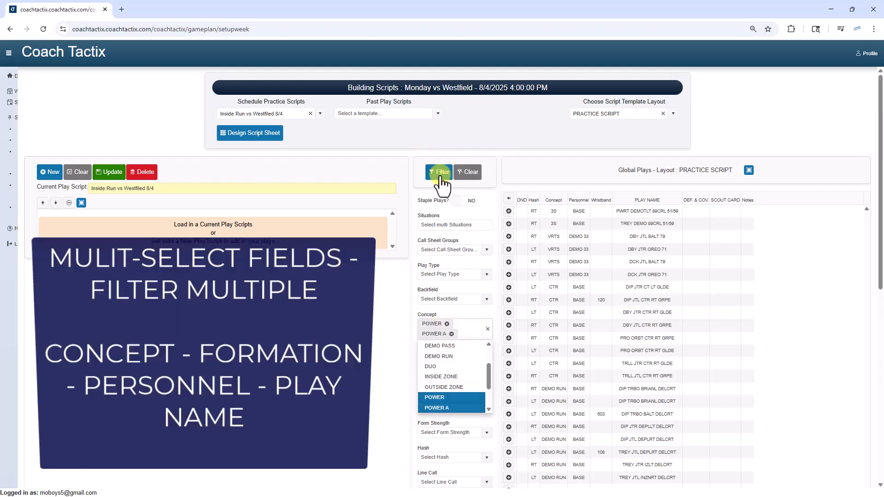
click(438, 174)
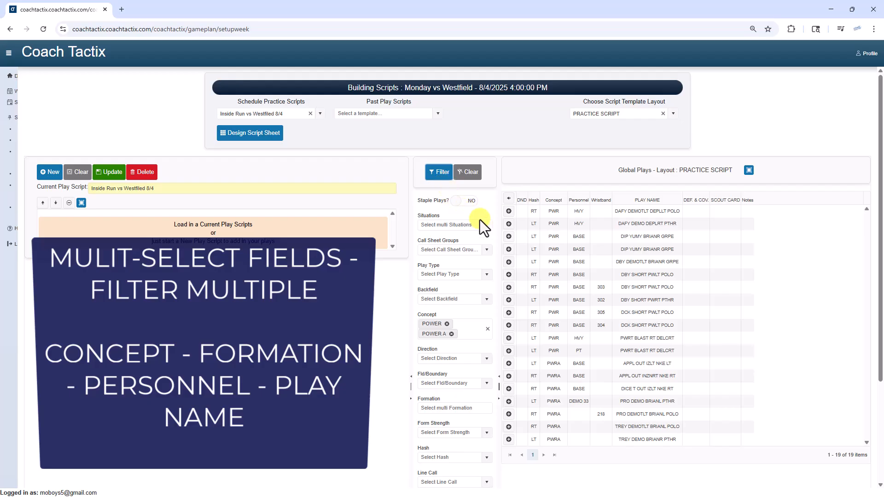
click(509, 224)
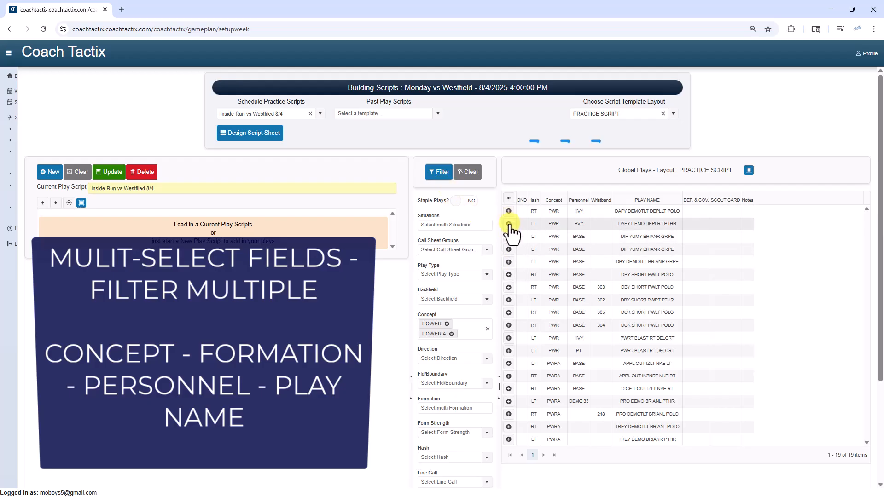
click(534, 200)
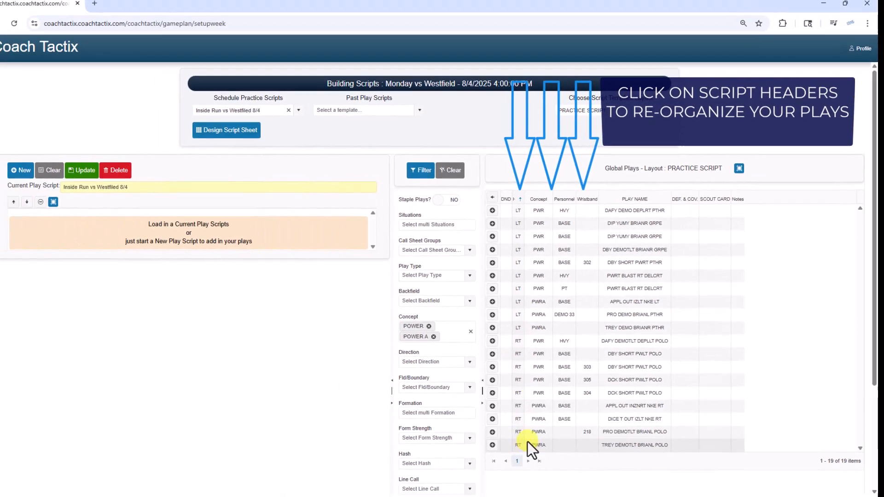
Step: Add DAFY DEMO DEPLRT PTHR, DIP YUMY BRIANR GRPE, DAFY DEMOTLT DEPLLT POLO, DBY SHORT PWLT POLO and the second DIP YUMY BRIANR GRPE to the script
click(492, 210)
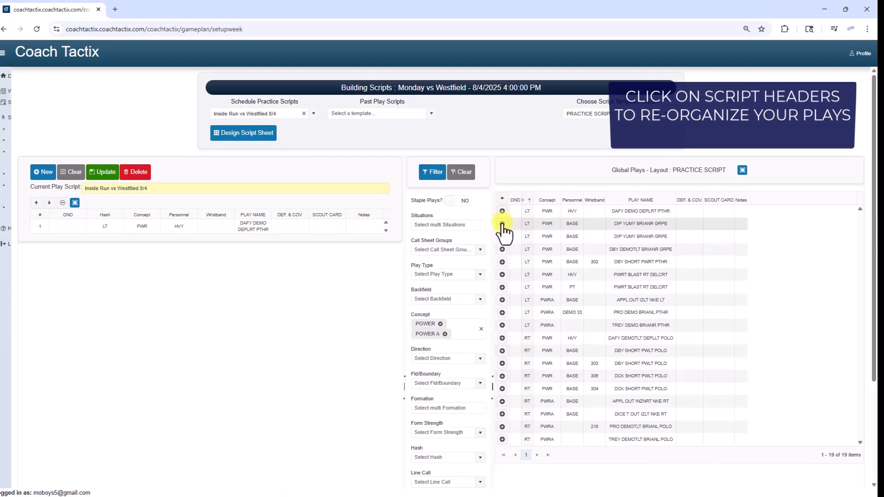
click(502, 224)
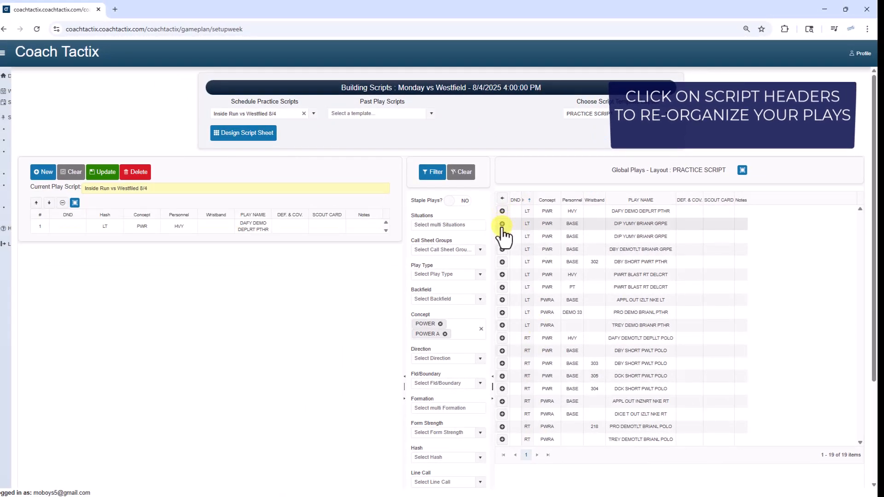
click(503, 338)
click(502, 351)
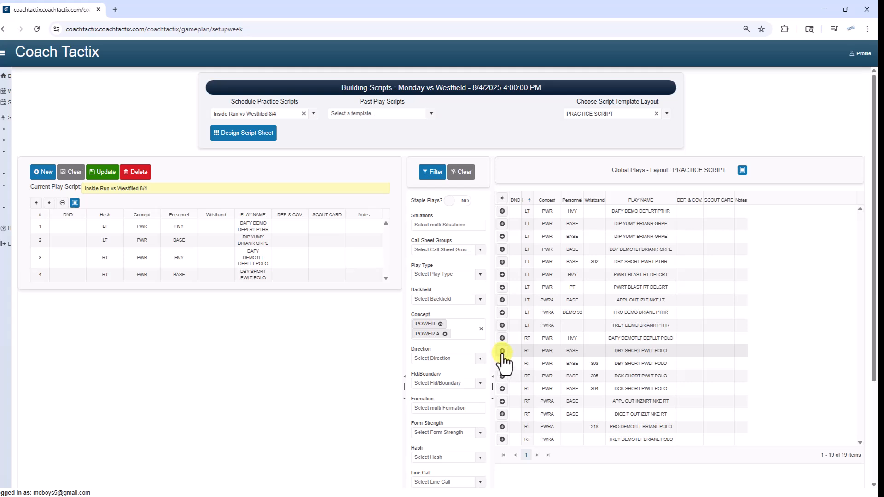
click(501, 236)
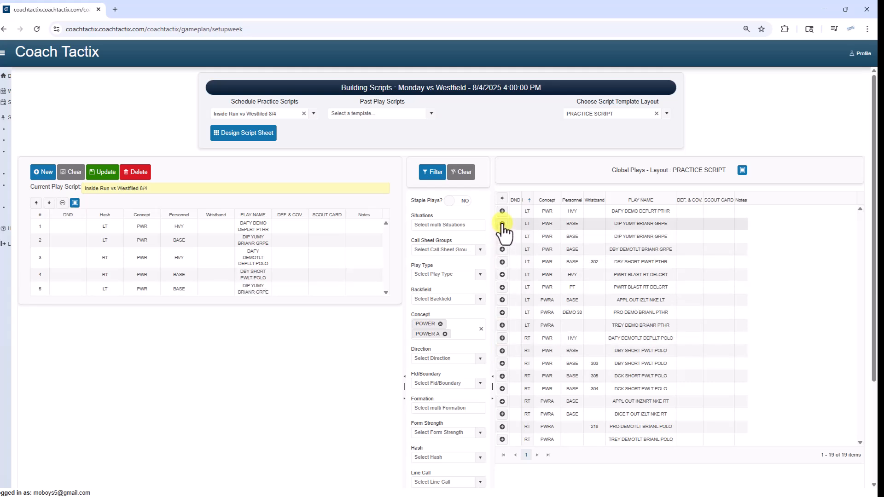
Step: Try to add the already scripted DIP YUMY BRIANR GRPE and DBY SHORT PWLT POLO plays a second time
click(502, 225)
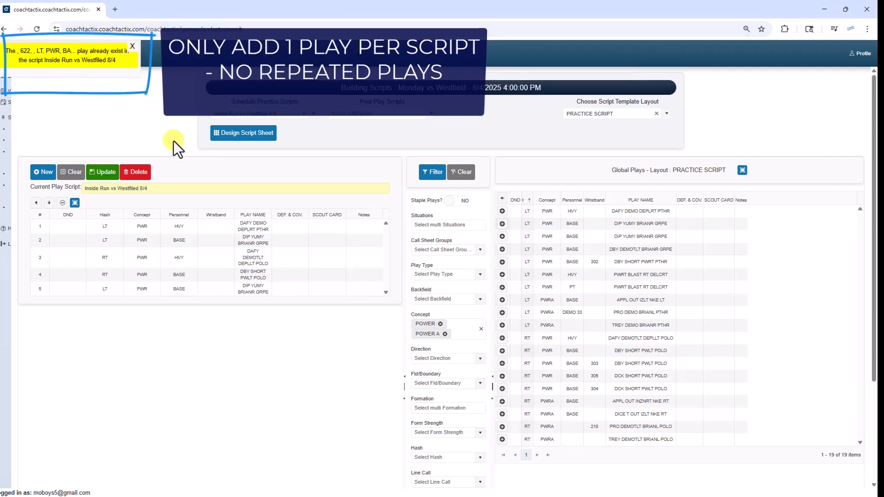
click(502, 351)
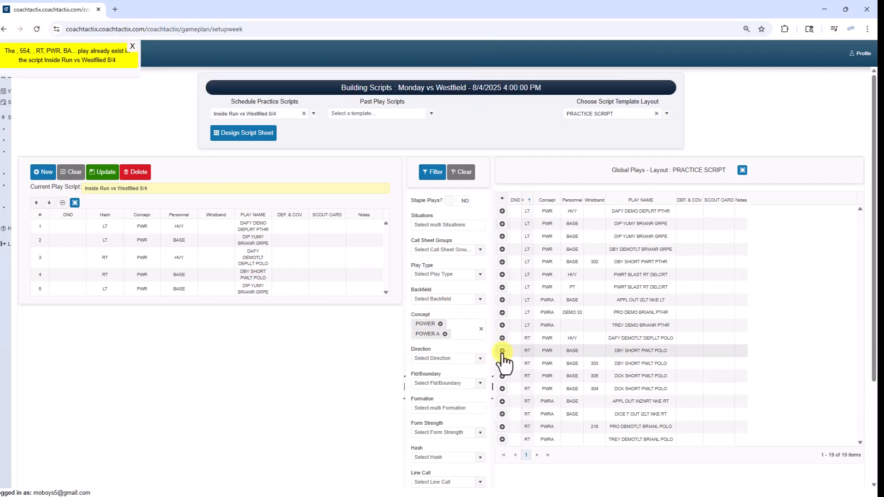
Step: Add DCK SHORT PWLT POLO with wristband 304, DICE T OUT IZLT NKE RT, TREY DEMOTLT BRIANL POLO and DBY DEMOTLT BRIANR GRPE to the script
click(502, 388)
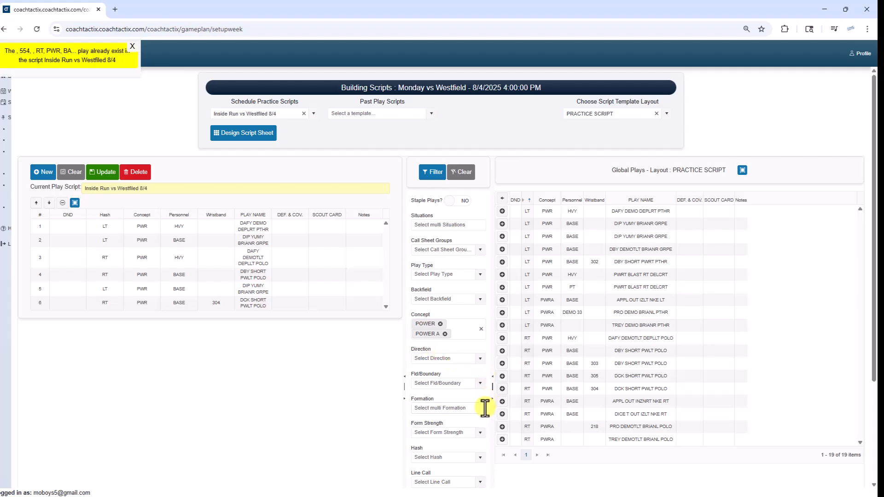
click(502, 414)
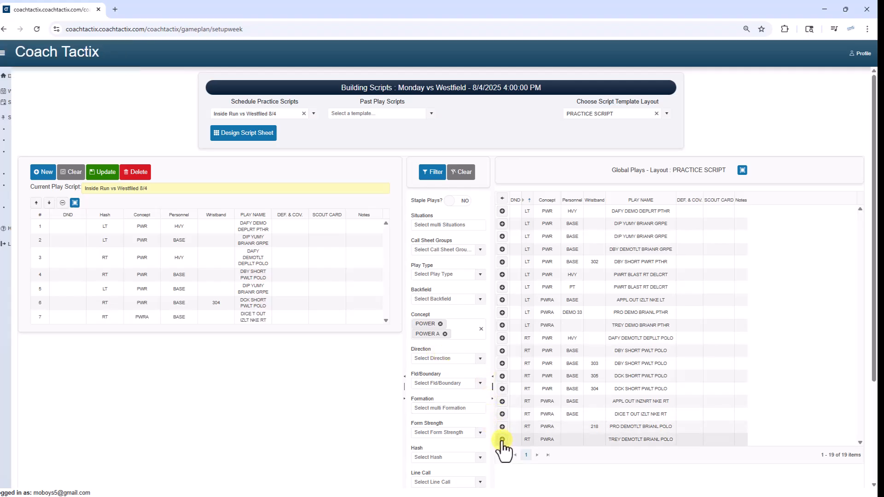
click(501, 439)
click(502, 249)
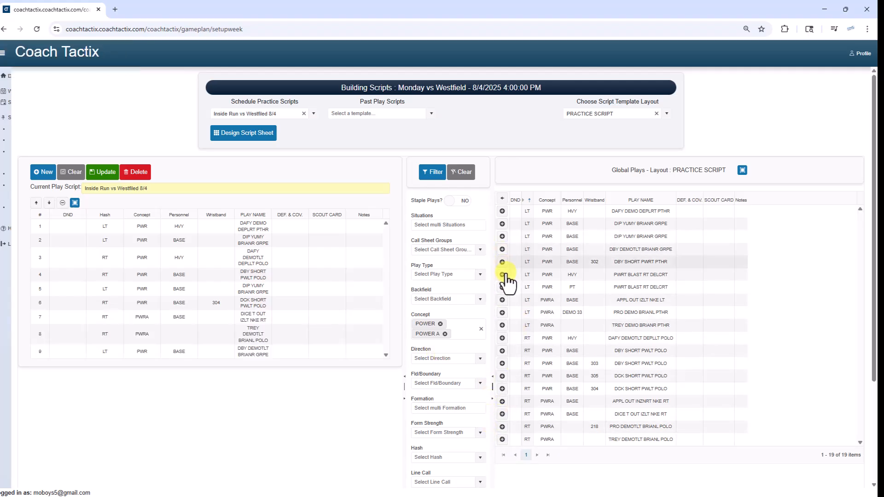
Step: Add PRO DEMO BRIANL PTHR, DBY SHORT PWLT POLO (wristband 303) and DCK SHORT PWLT POLO (wristband 305), and save the updated inside run script
click(502, 313)
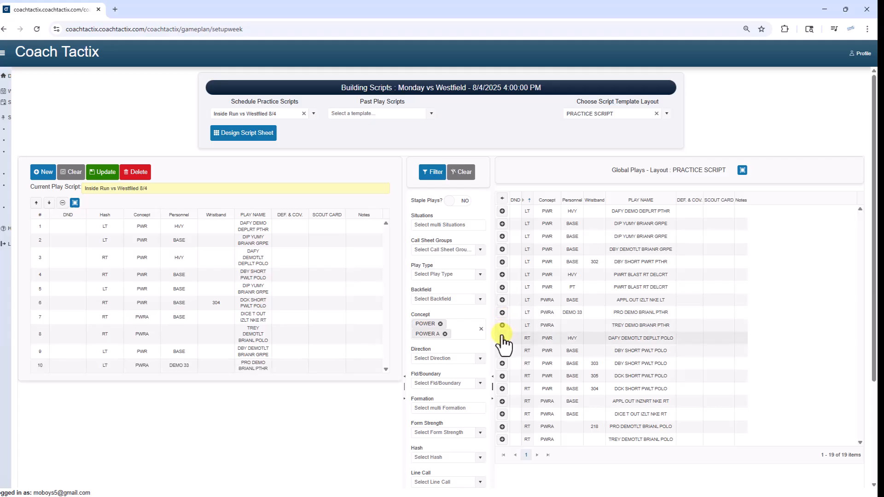
click(502, 364)
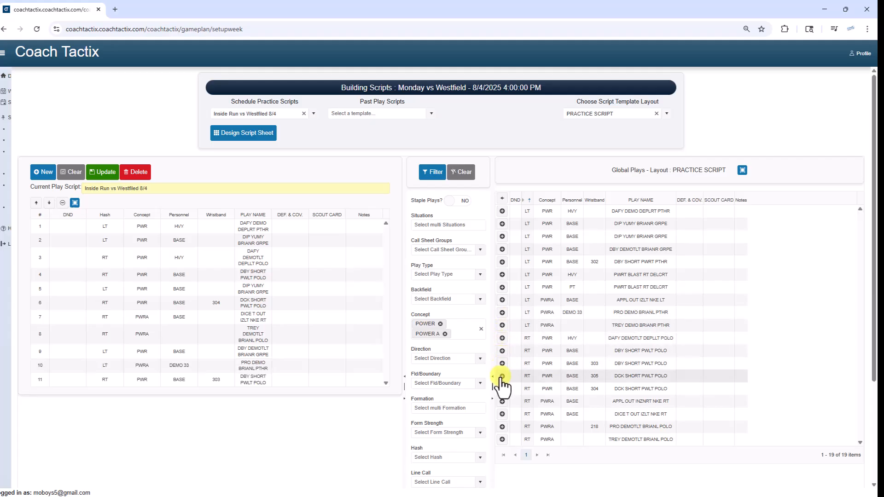
click(502, 376)
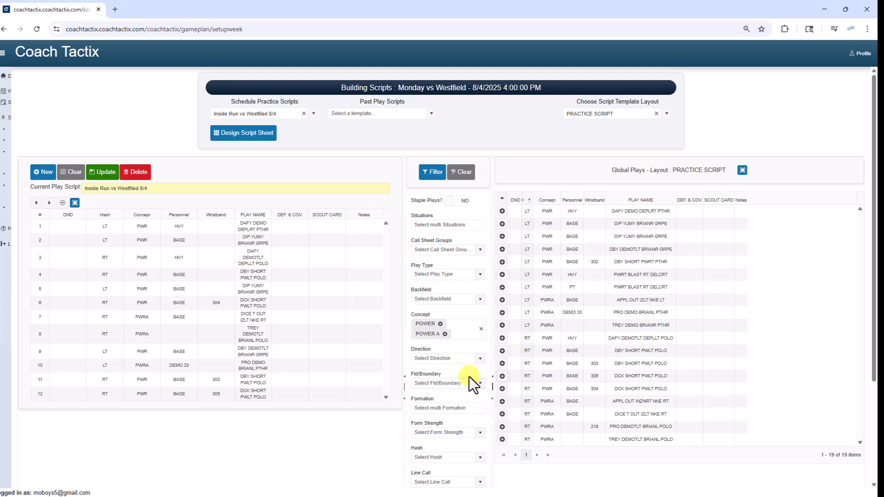
click(104, 177)
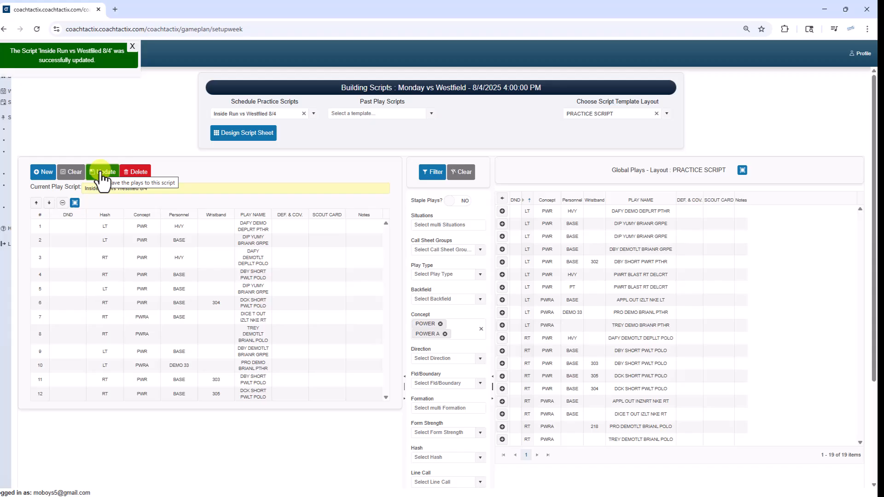
Step: Start a new empty play script and name it 7v7 vs Westfield 8/4
click(44, 173)
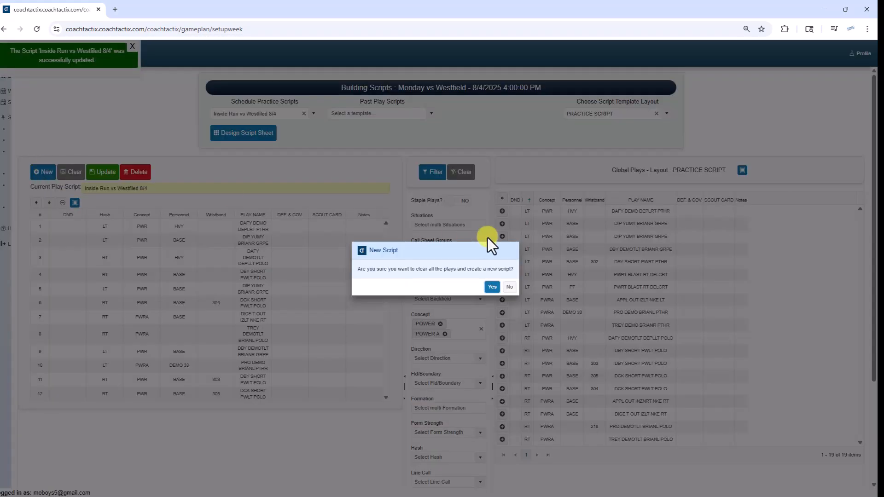
click(494, 289)
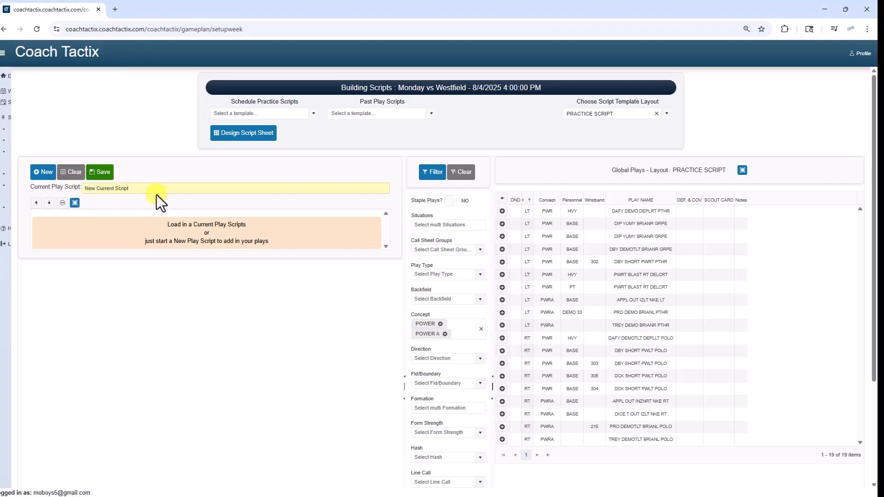
drag(149, 188, 84, 188)
text(7v7 vs Westfield 8/4)
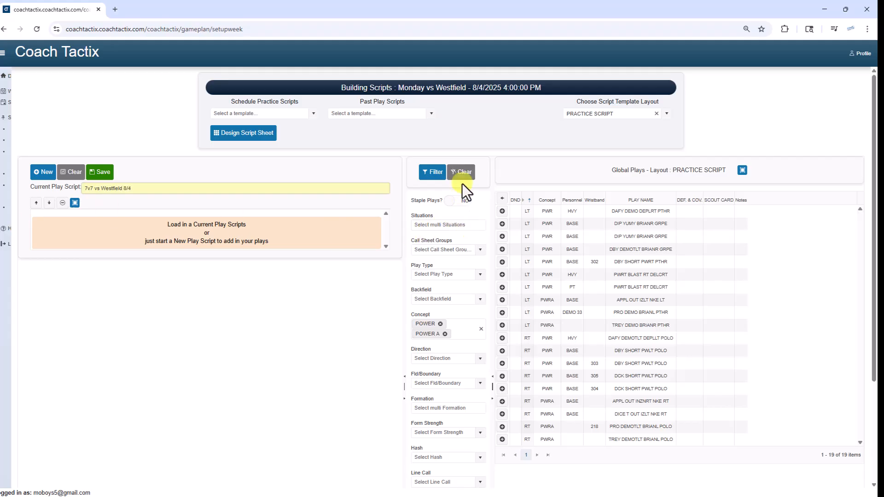
Step: Clear the existing global play filters and set the play type filter to PASS
click(460, 174)
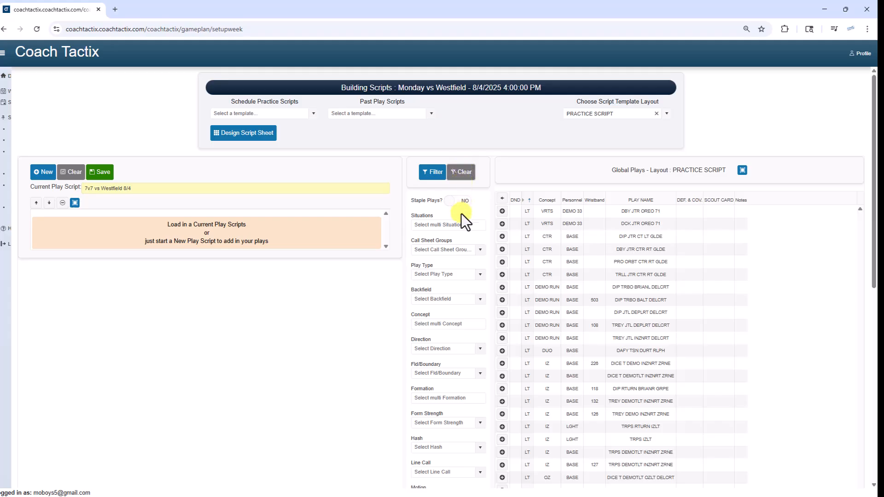
click(479, 275)
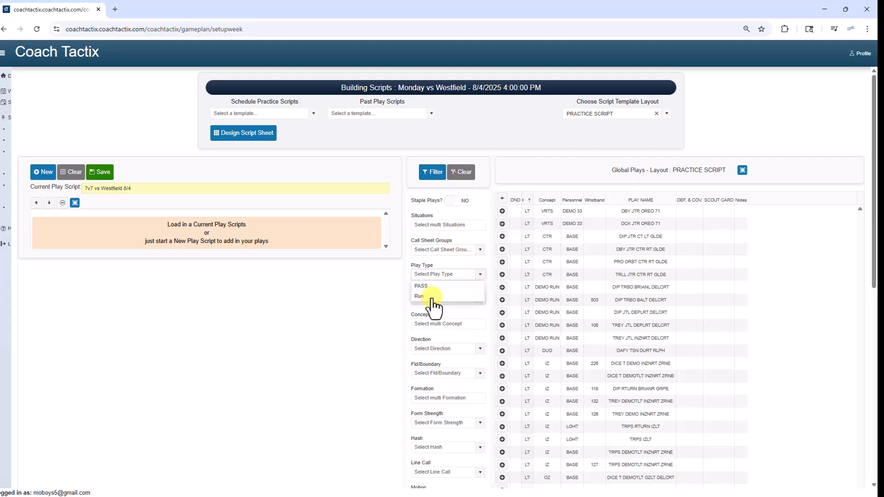
click(432, 297)
click(480, 275)
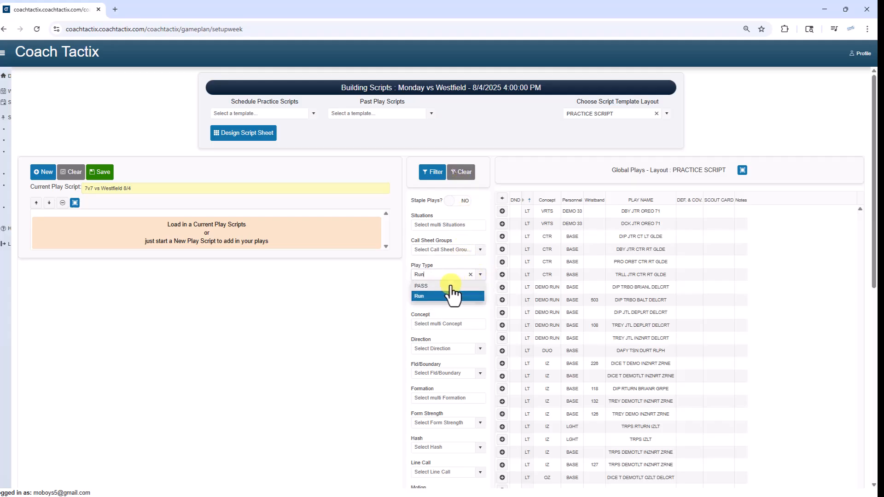
click(450, 286)
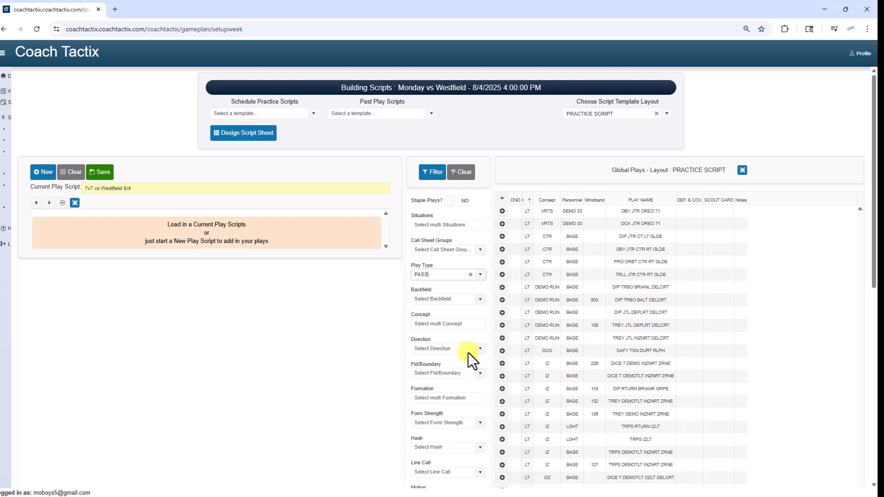
Step: Add the LIGHT and BASE personnel groups to the filter and apply it to the global plays
click(479, 325)
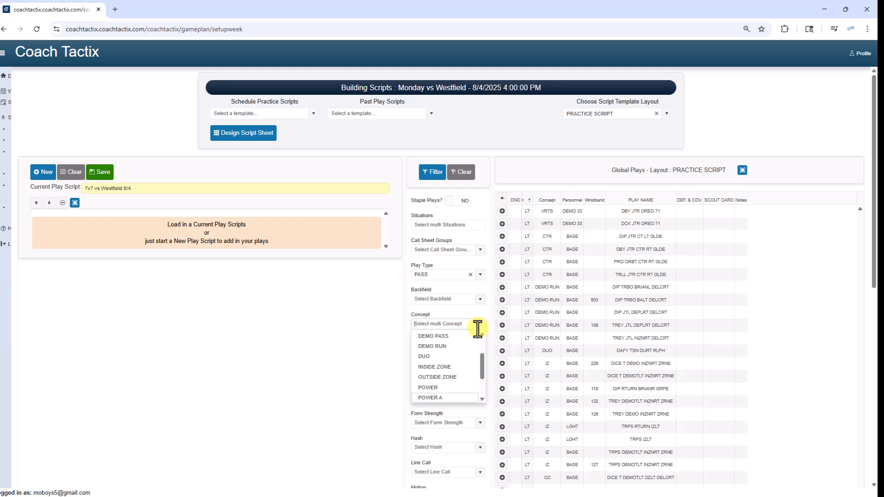
click(328, 315)
scroll(405, 362, down, 4)
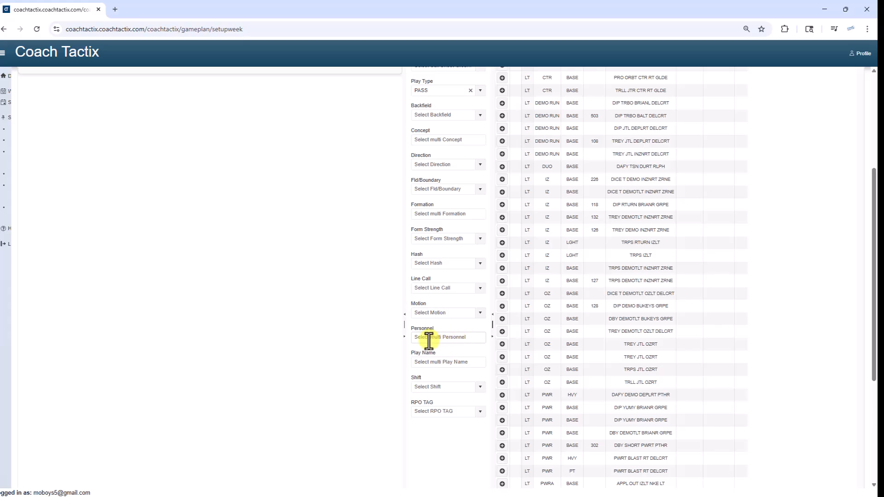
click(453, 338)
click(436, 380)
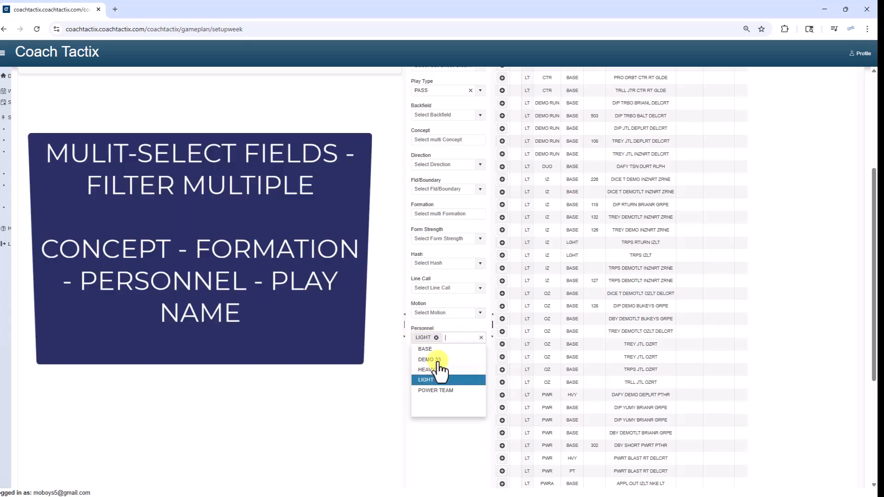
click(428, 350)
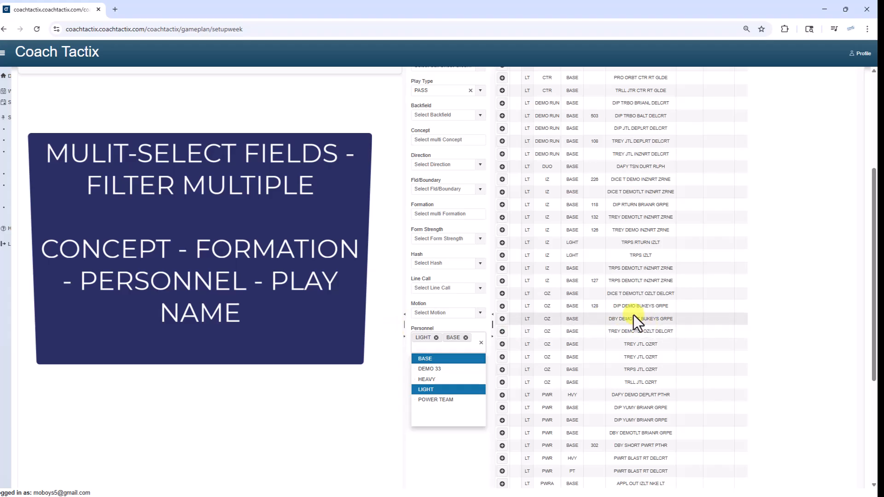
scroll(633, 315, up, 3)
click(432, 126)
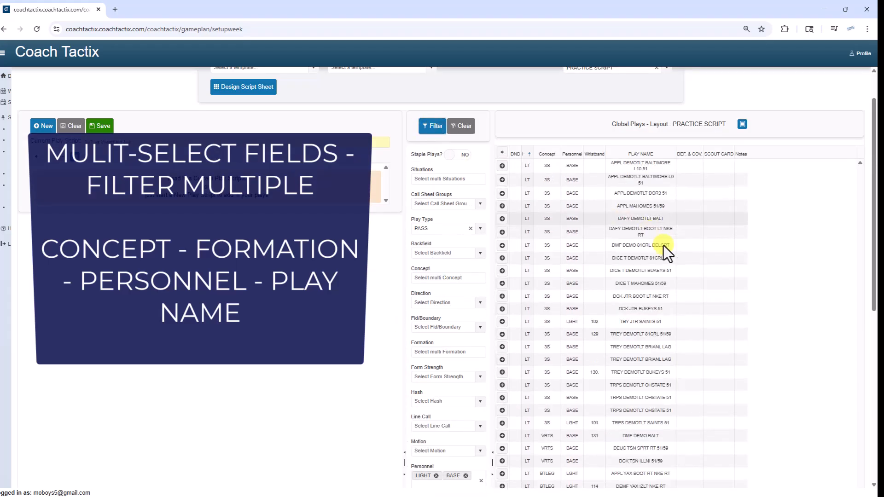
Step: Narrow the filtered pass plays to the concepts SPRINT, Bootleg and 3 Step
scroll(664, 245, down, 5)
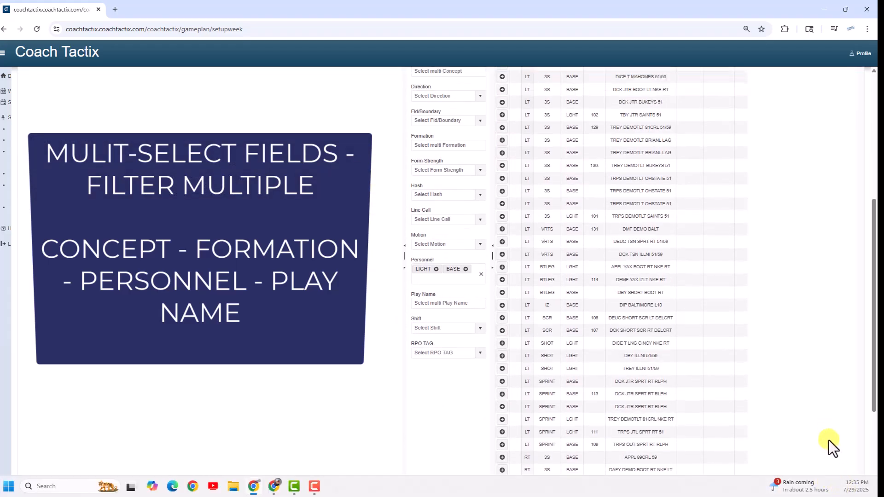
scroll(824, 435, down, 3)
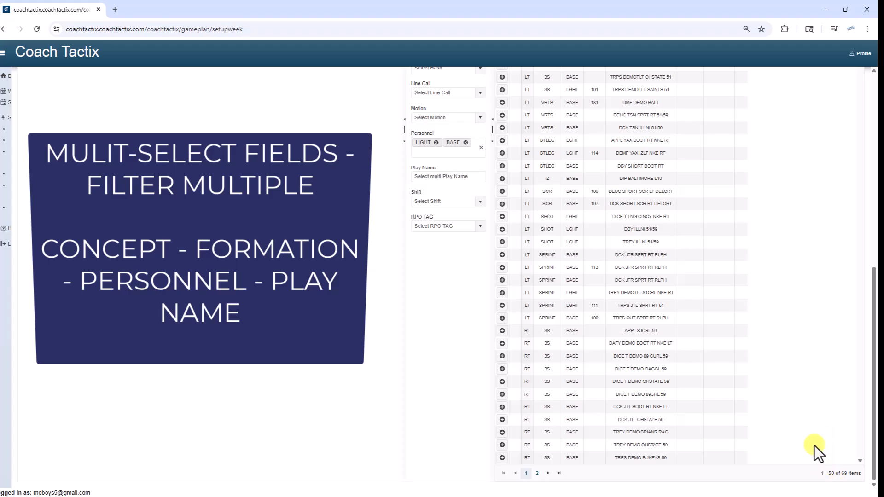
scroll(669, 374, up, 5)
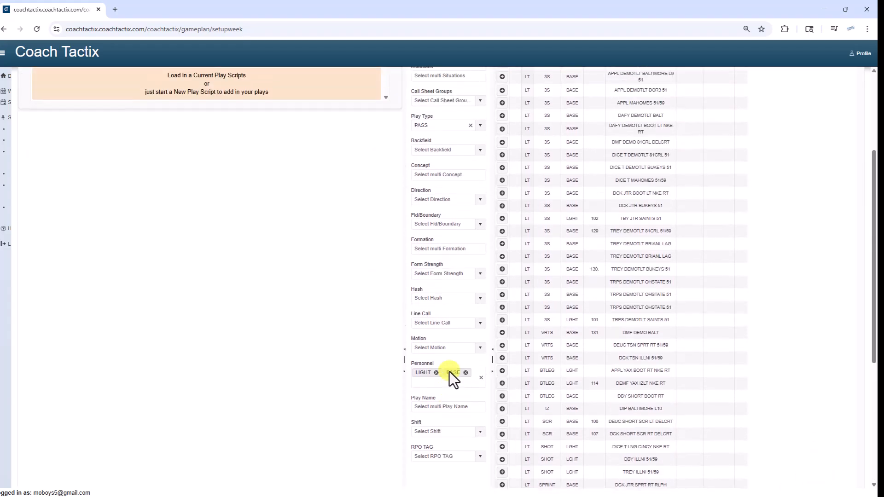
scroll(449, 371, up, 2)
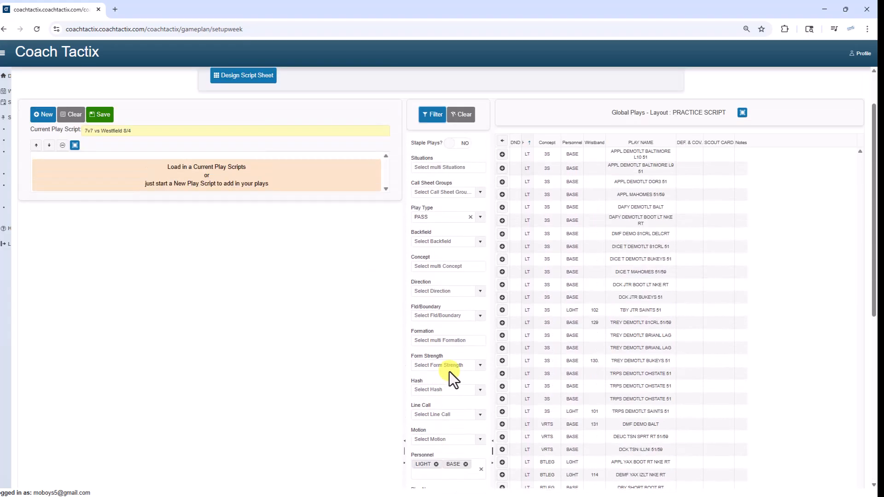
click(442, 266)
scroll(442, 315, down, 6)
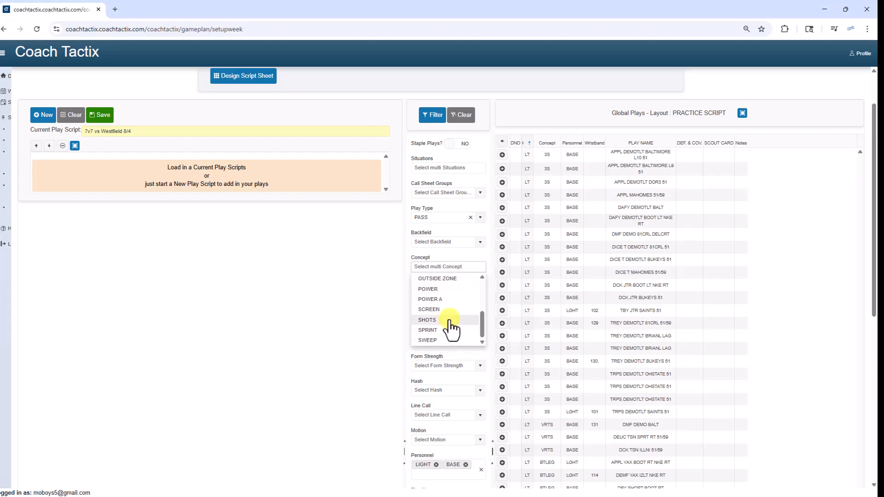
click(444, 331)
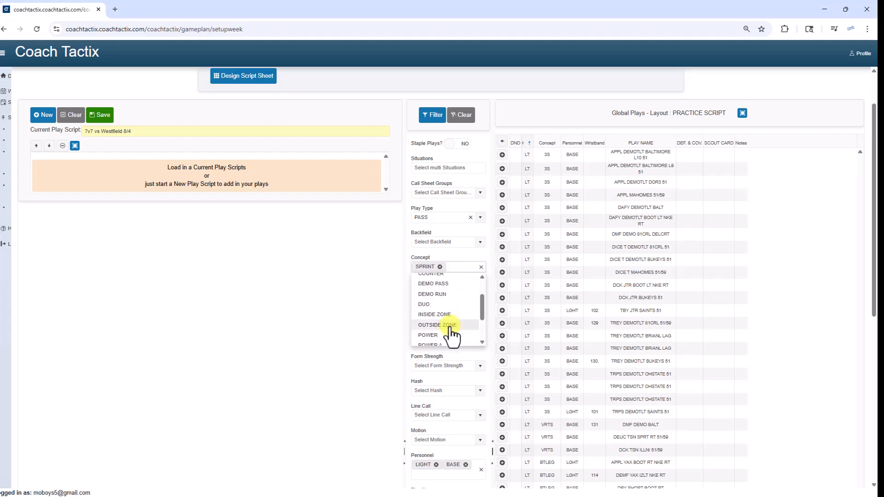
scroll(453, 331, up, 2)
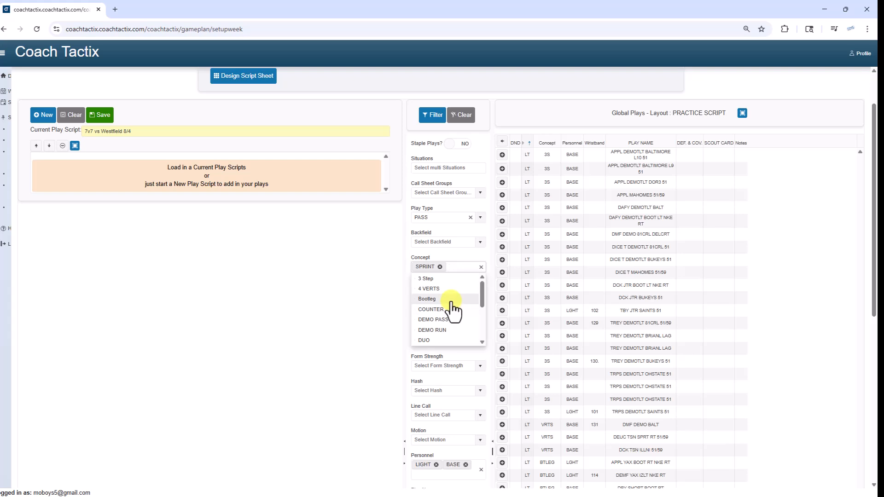
click(447, 299)
click(447, 289)
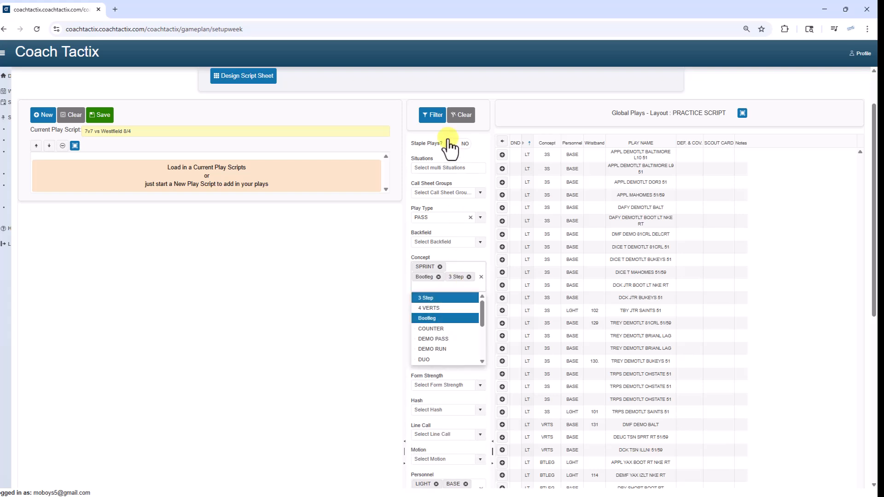
click(434, 116)
Step: Limit the filtered plays to the Oswego East situation and sort them by hash in ascending order
scroll(689, 399, down, 6)
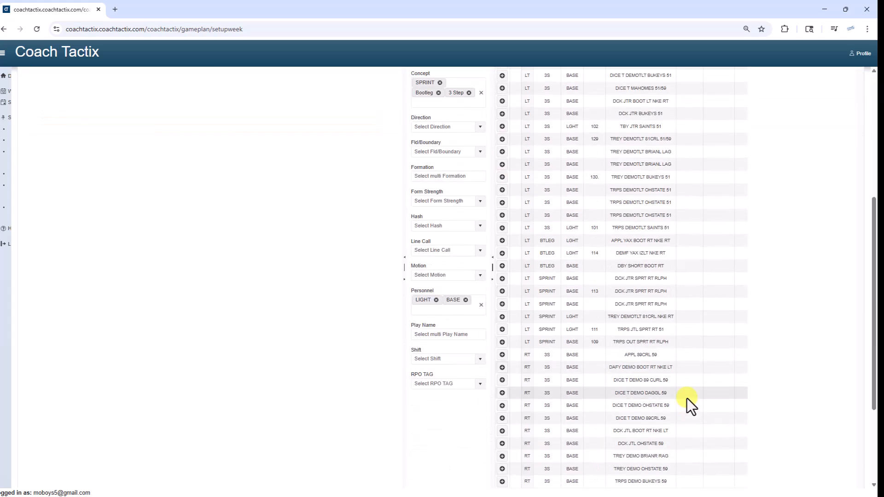
scroll(685, 399, up, 7)
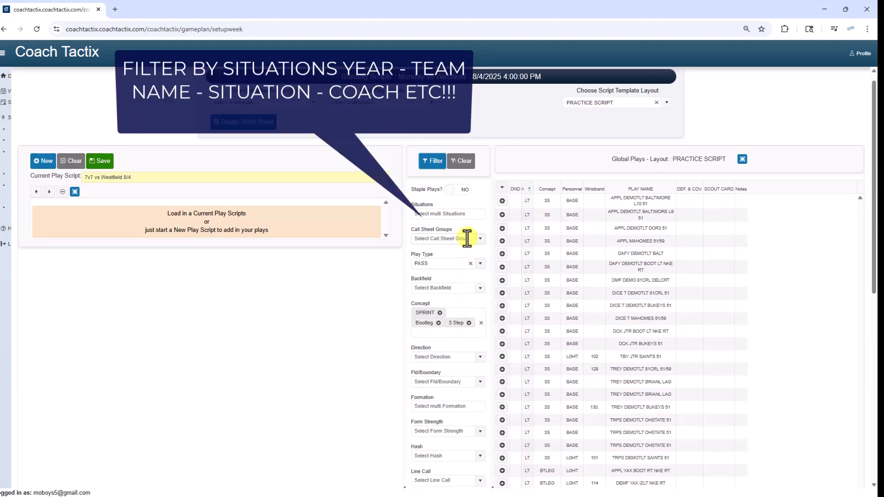
click(454, 215)
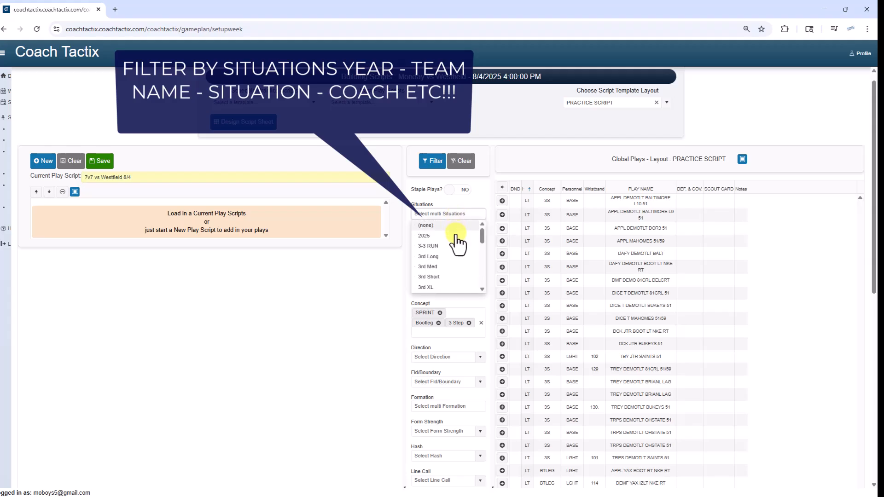
scroll(456, 242, down, 4)
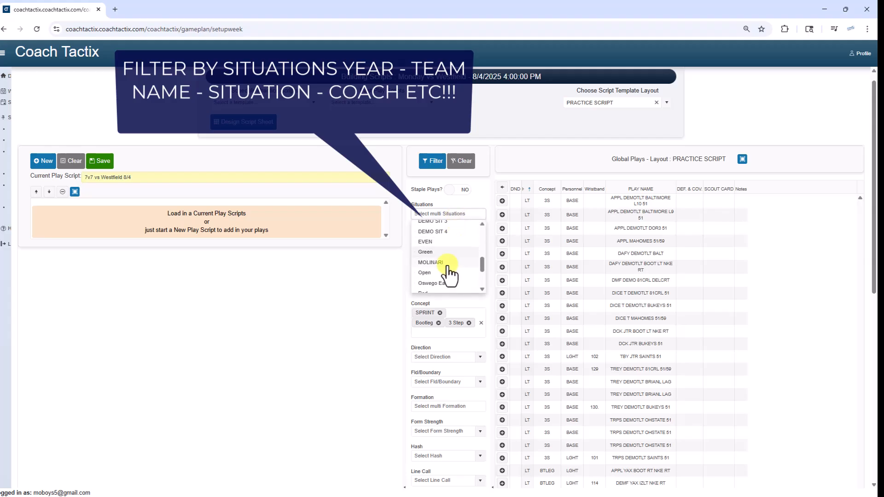
click(444, 284)
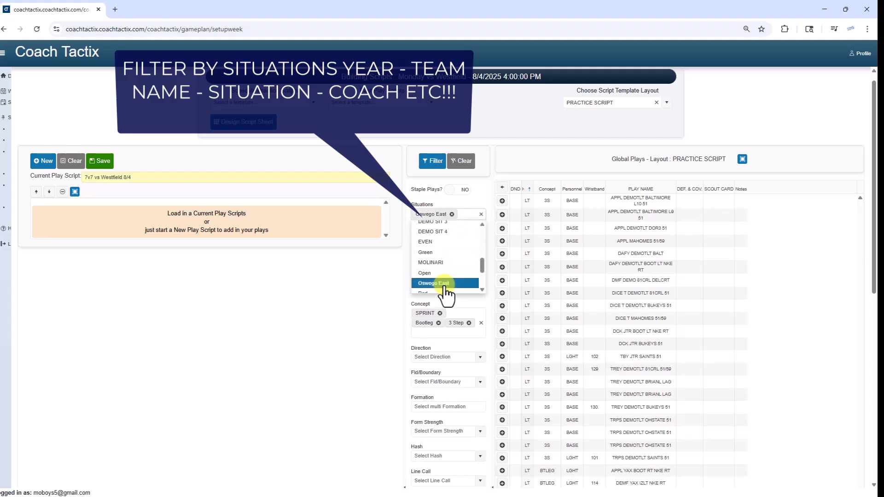
click(431, 161)
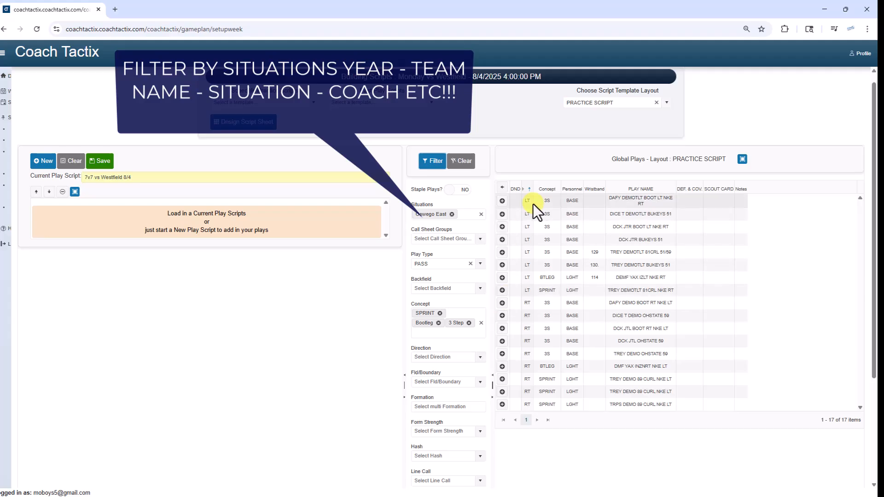
click(528, 189)
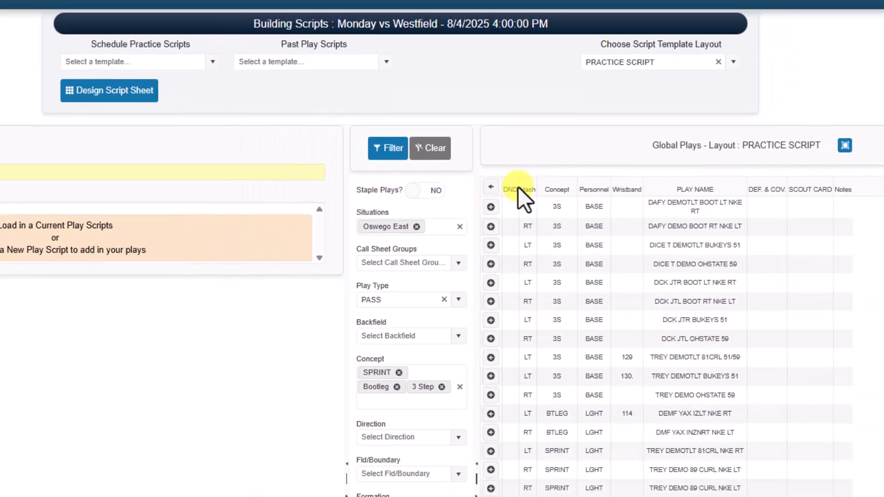
click(528, 189)
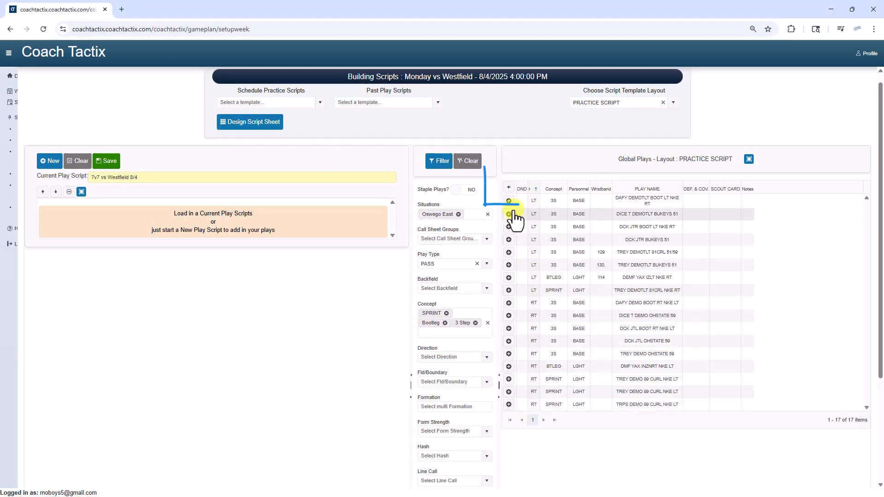
Step: Add all the filtered global plays to the 7v7 vs Westfield 8/4 script
click(508, 187)
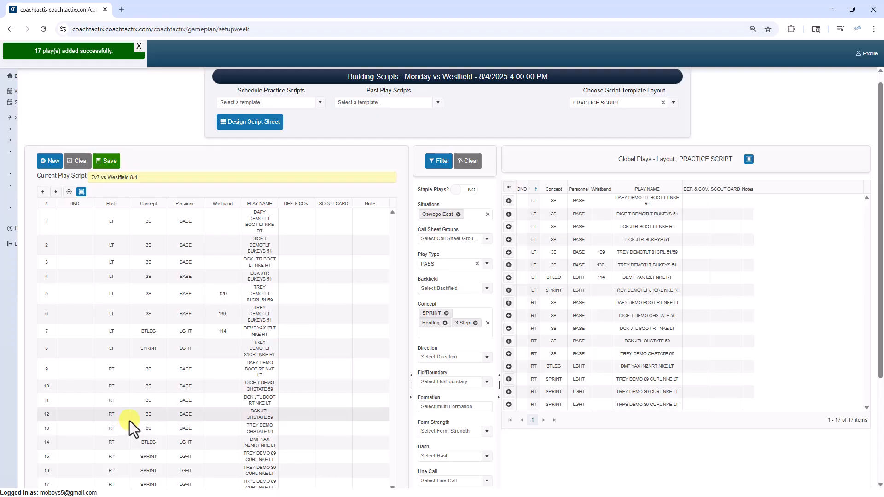
scroll(121, 405, down, 1)
scroll(110, 377, up, 1)
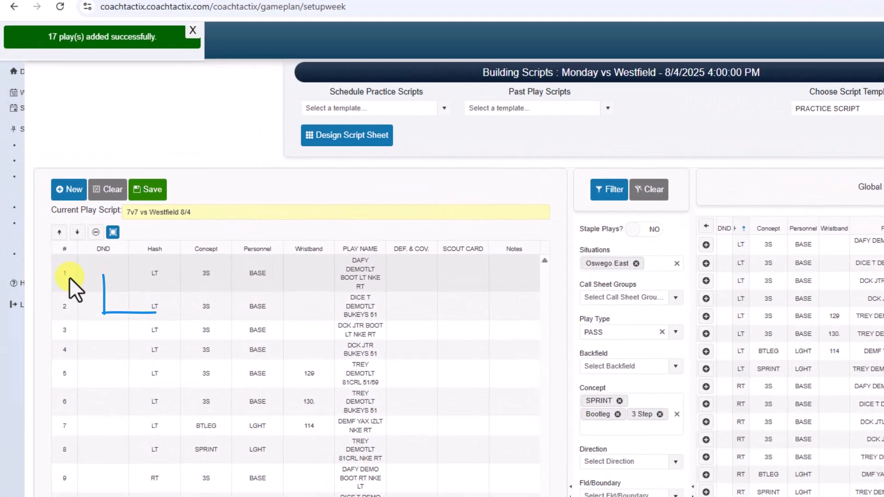
Step: Remove the first play, DAFY DEMOTLT BOOT LT NKE RT, from the 7v7 script
click(52, 230)
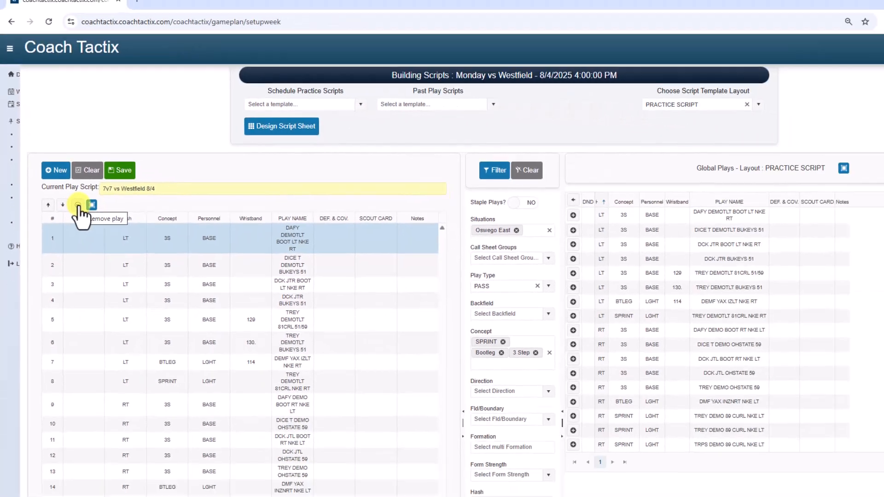
click(130, 285)
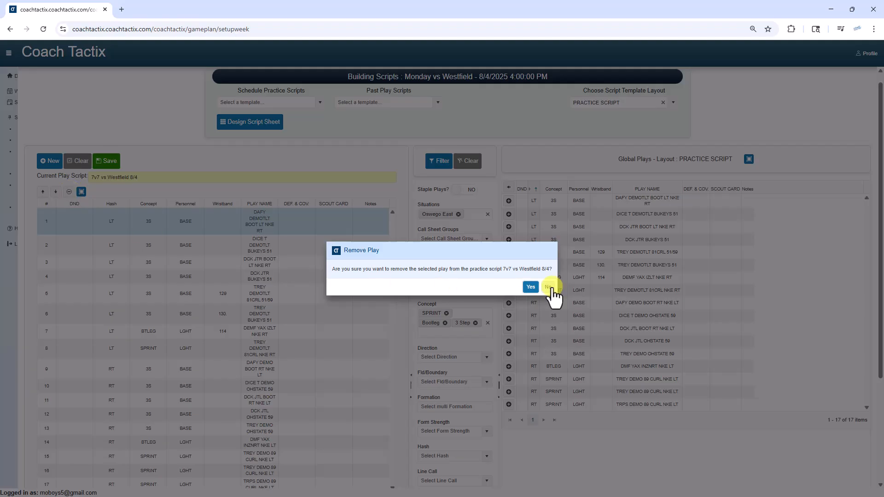
click(524, 287)
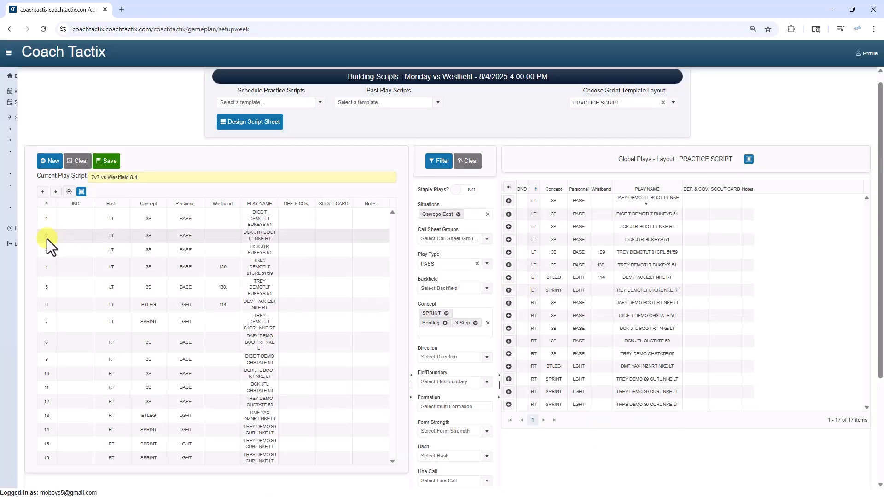
Step: Reorder the DICE T DEMOTLT BUKEYS 51 play down two places and back up to first in the script
click(47, 223)
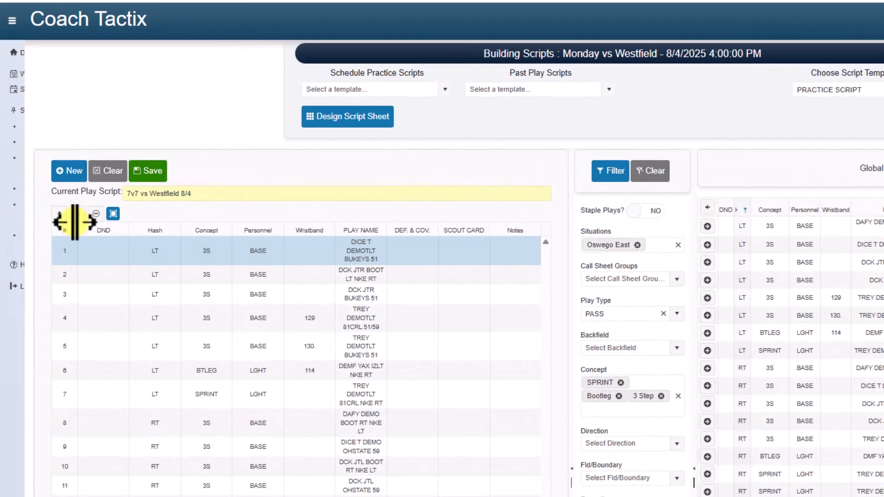
click(77, 216)
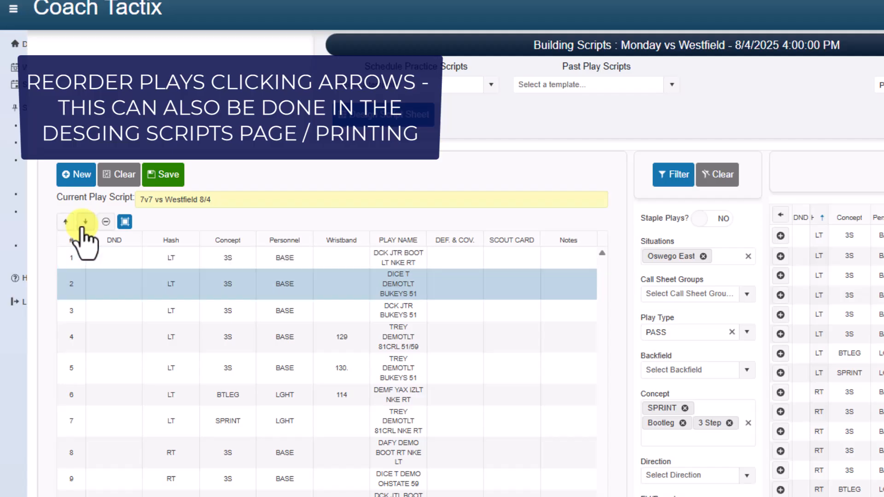
click(77, 216)
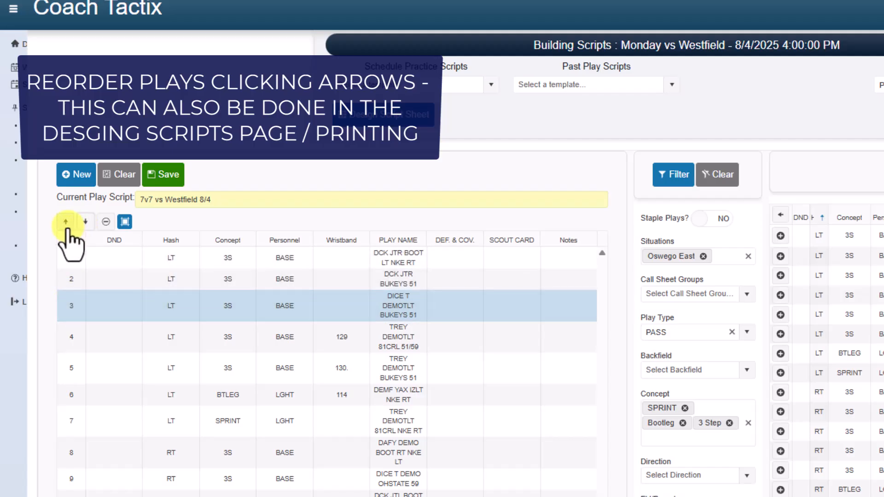
click(66, 222)
click(65, 222)
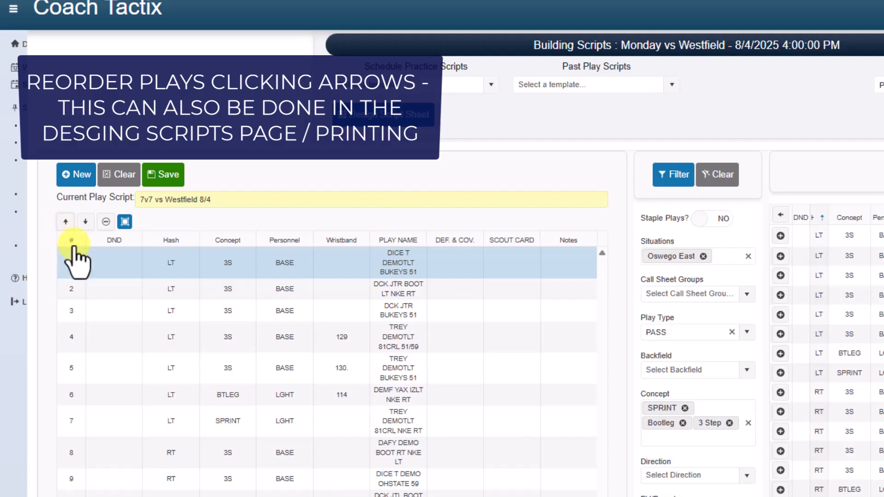
Step: Save the 7v7 vs Westfield 8/4 practice script
click(162, 174)
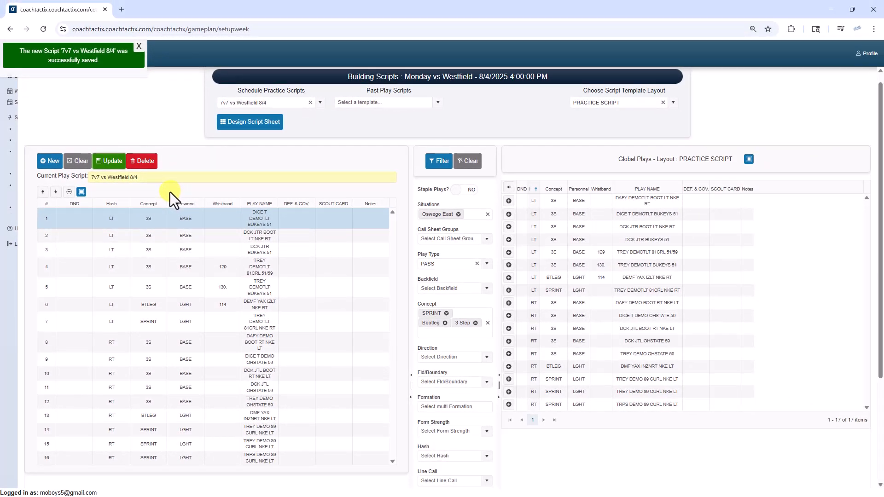
Step: Start a new blank practice script and name it Team vs Wesftifeld
click(50, 162)
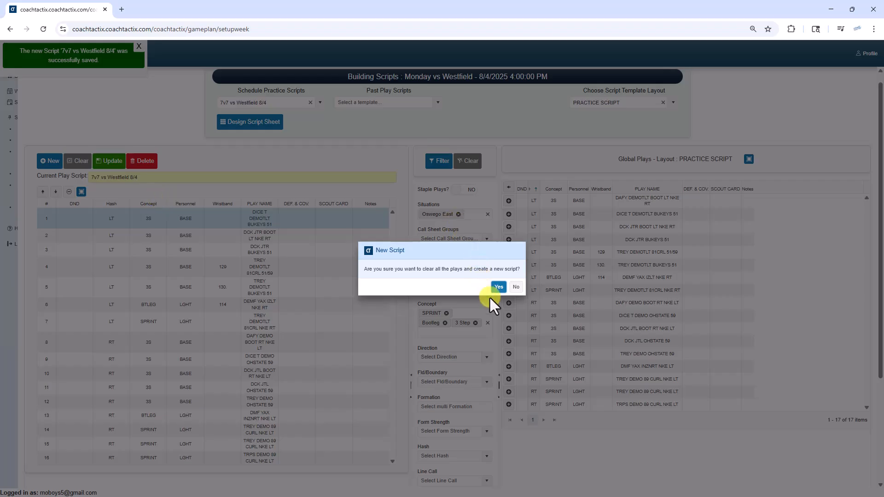
click(499, 286)
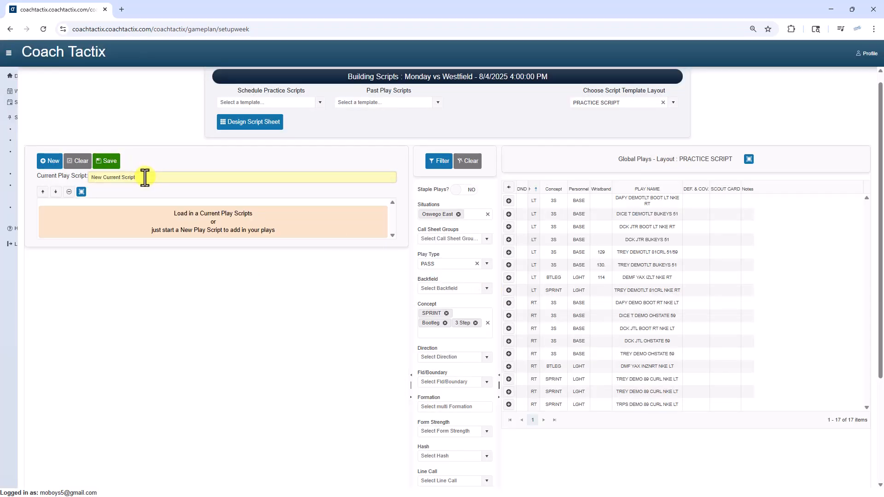
click(145, 177)
key(BackSpace)
key(BackSpace)
key(BackSpace)
key(BackSpace)
key(BackSpace)
key(BackSpace)
key(BackSpace)
key(BackSpace)
key(BackSpace)
key(BackSpace)
key(BackSpace)
key(BackSpace)
key(BackSpace)
key(BackSpace)
key(BackSpace)
key(BackSpace)
key(BackSpace)
key(BackSpace)
text(Team vs Wes)
Step: Clear the global play filters and load the scheduled practice script Inside Run vs Westfiled 8/4
click(474, 166)
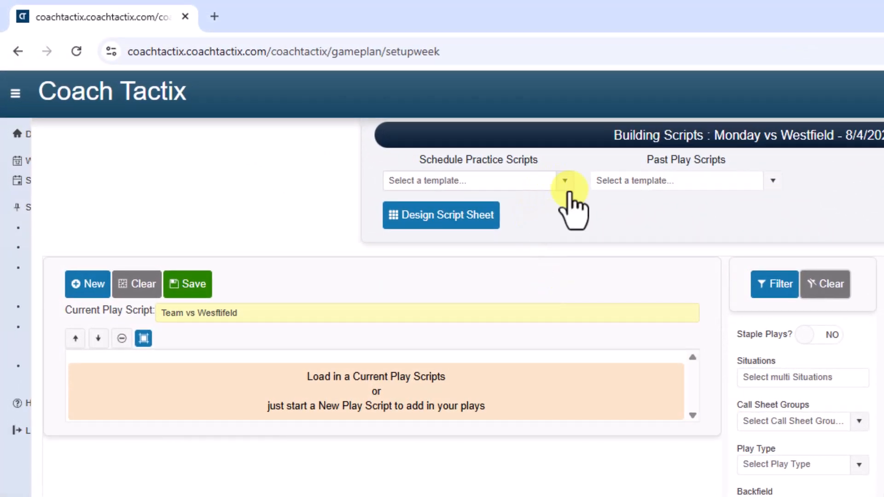
click(499, 159)
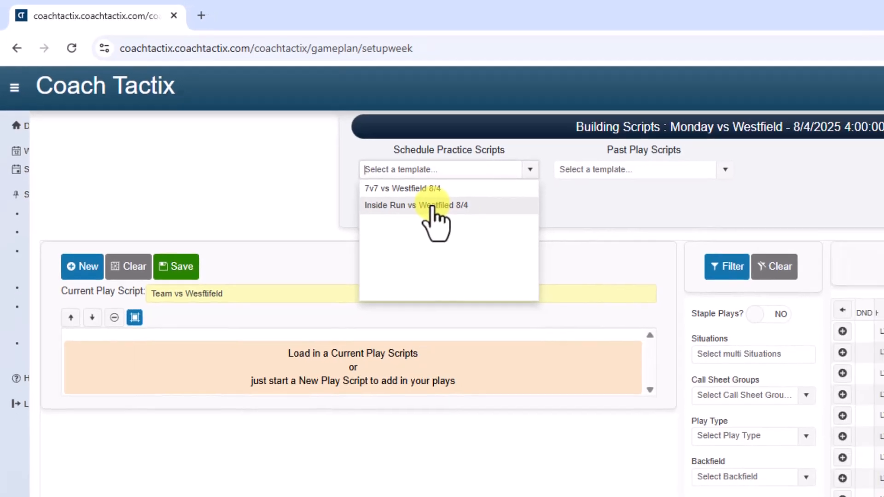
click(461, 219)
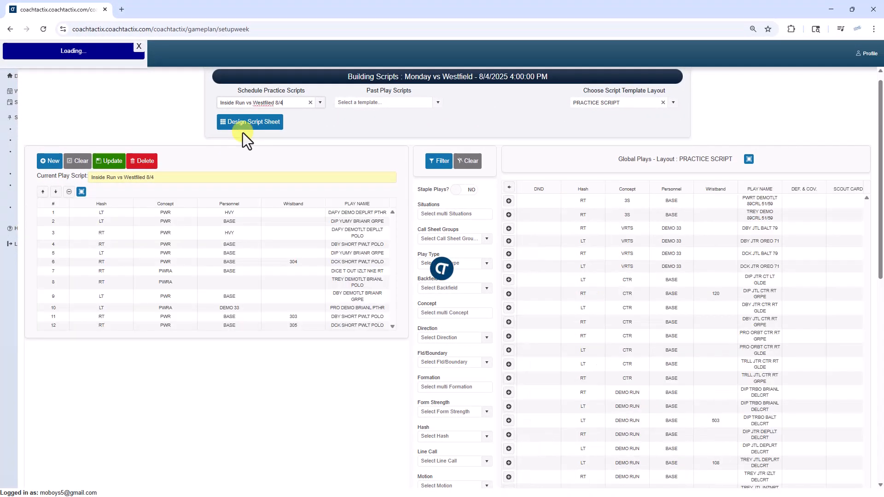
Step: Add the global play DIP JTL CTR RT GRPE with wristband 120 to the inside run script and update the script
click(53, 261)
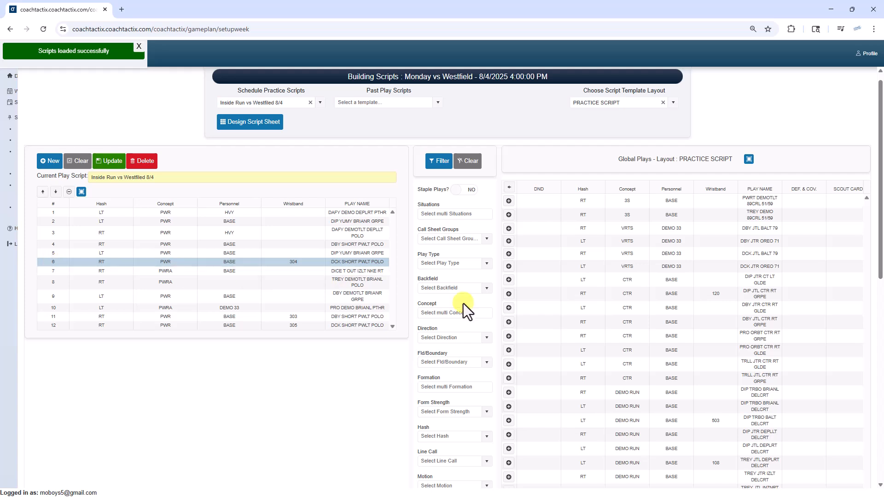
click(508, 294)
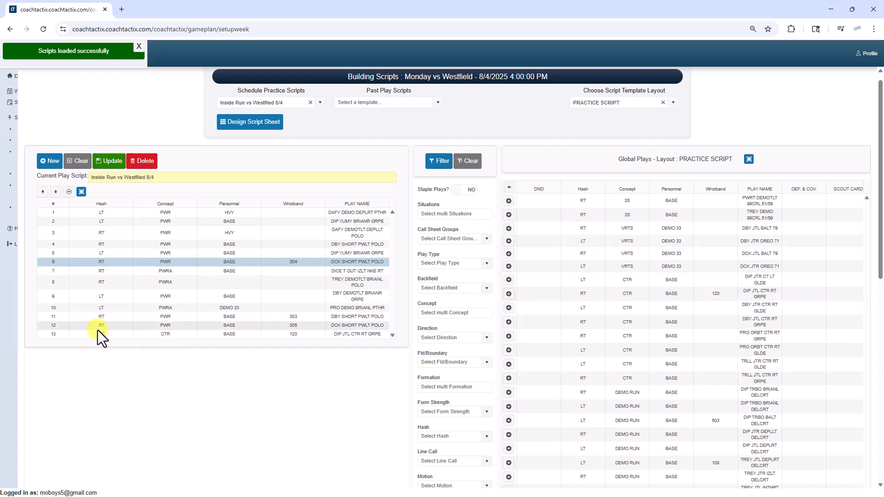
click(320, 103)
click(320, 115)
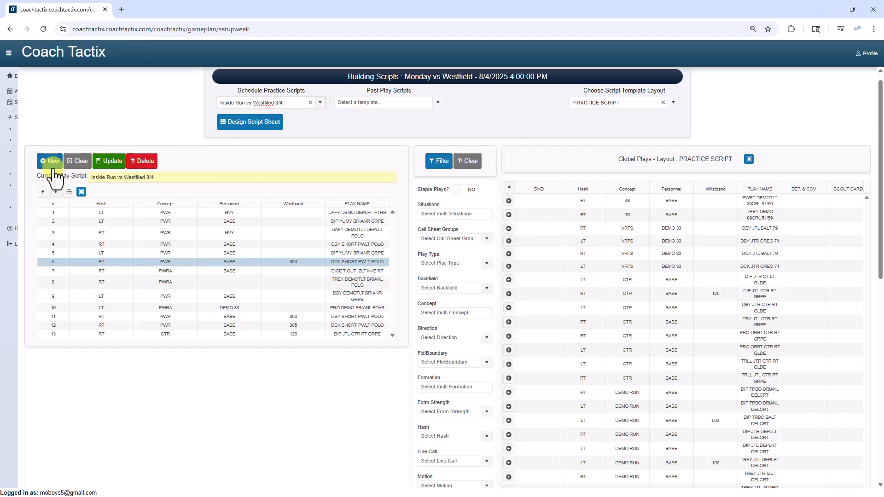
click(112, 163)
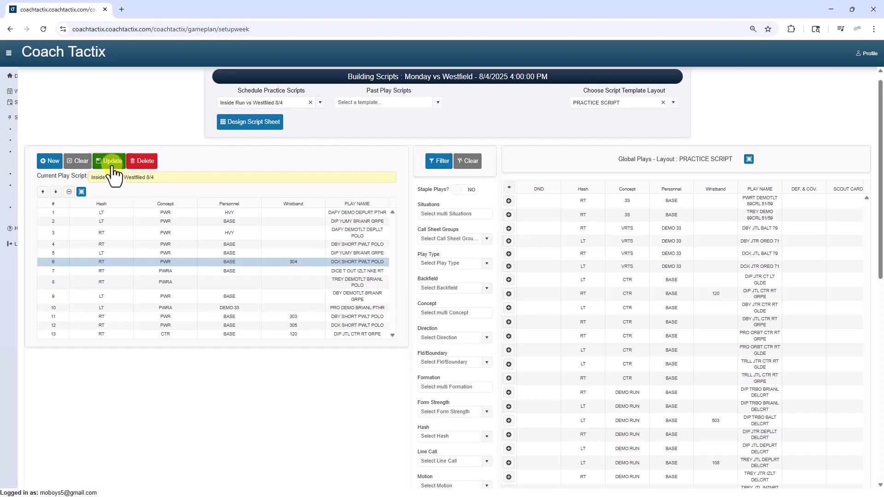
Step: Return to the Weekly Game Plan and display the practice scripts assigned to Monday vs Westfield
click(8, 82)
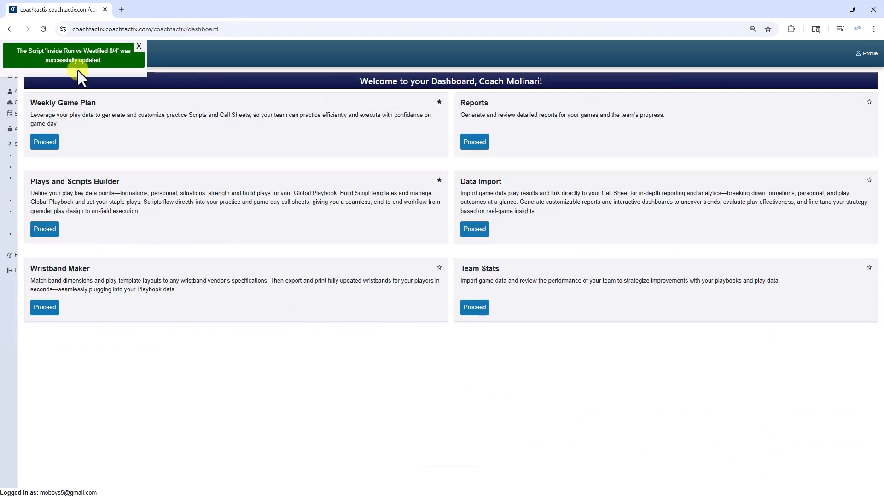
click(46, 143)
click(249, 173)
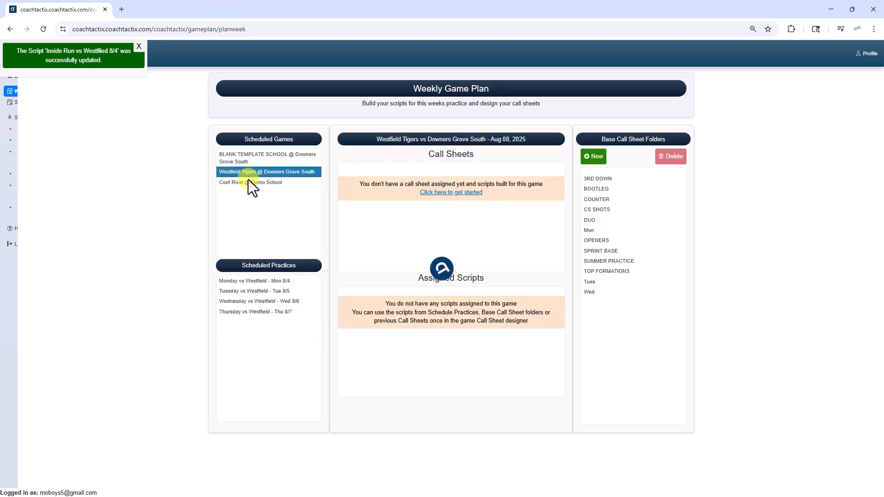
click(251, 281)
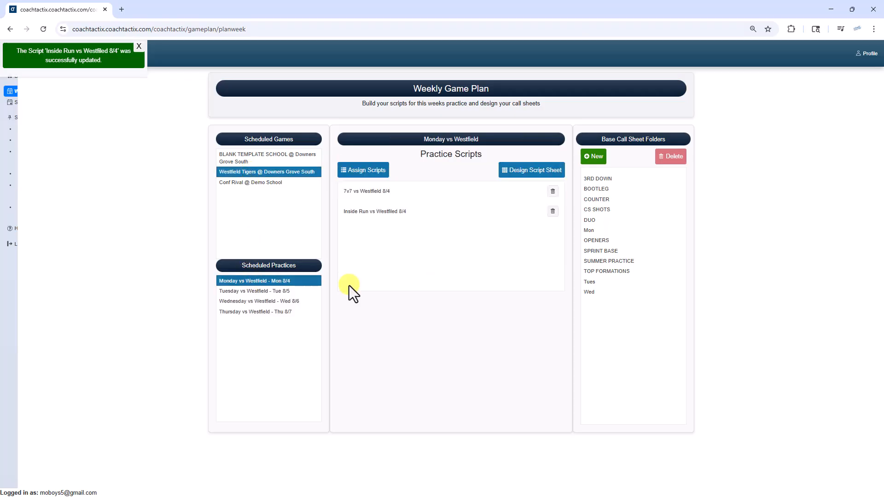